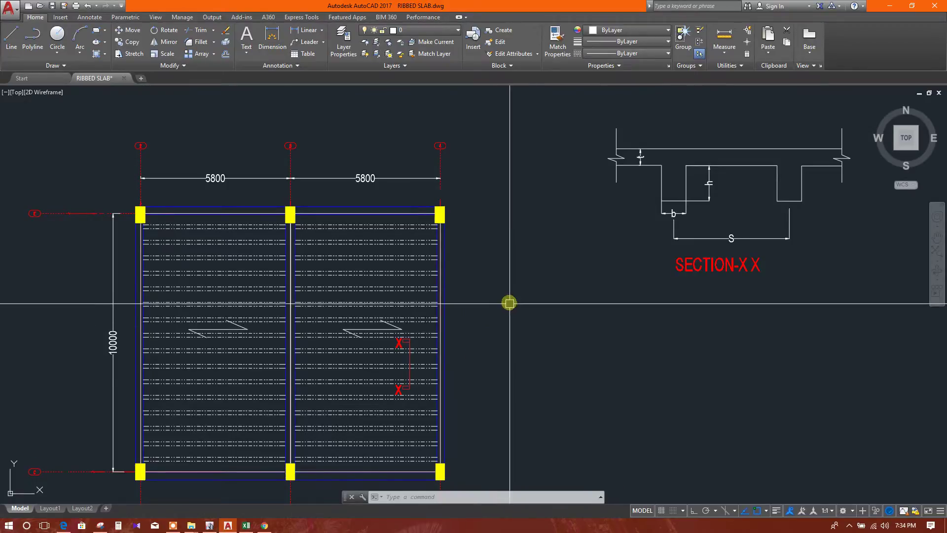
Step: Review the ribbed slab plan and section in the AutoCAD drawing and the design inputs in the RIBBED SLAB.xlsx workbook
middle_drag(509, 303, 515, 261)
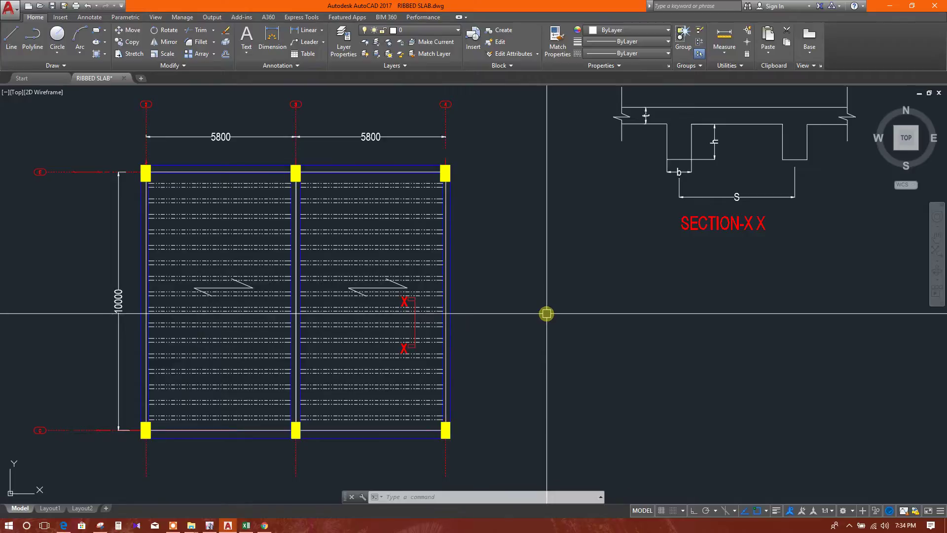
middle_drag(546, 312, 532, 355)
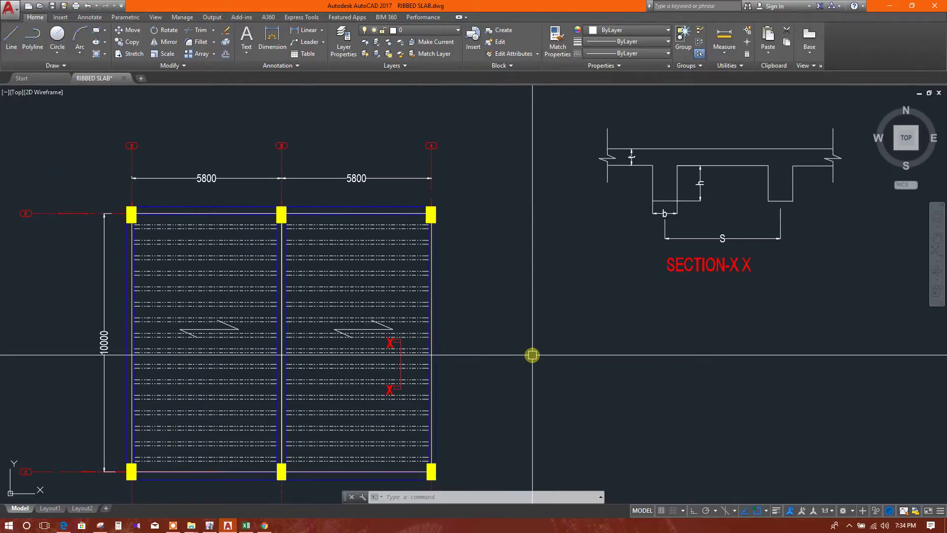
mouse_move(547, 345)
middle_down()
mouse_move(560, 333)
mouse_move(557, 342)
middle_up()
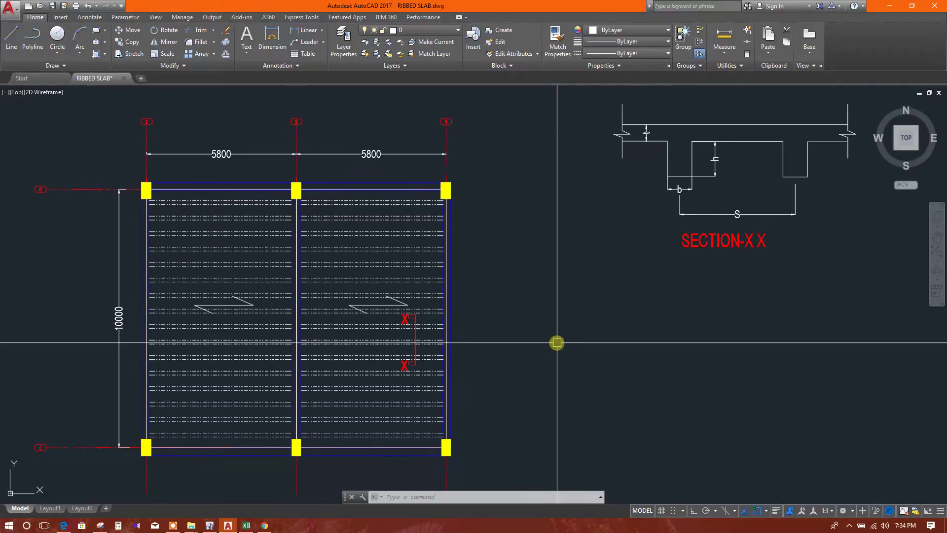
click(245, 524)
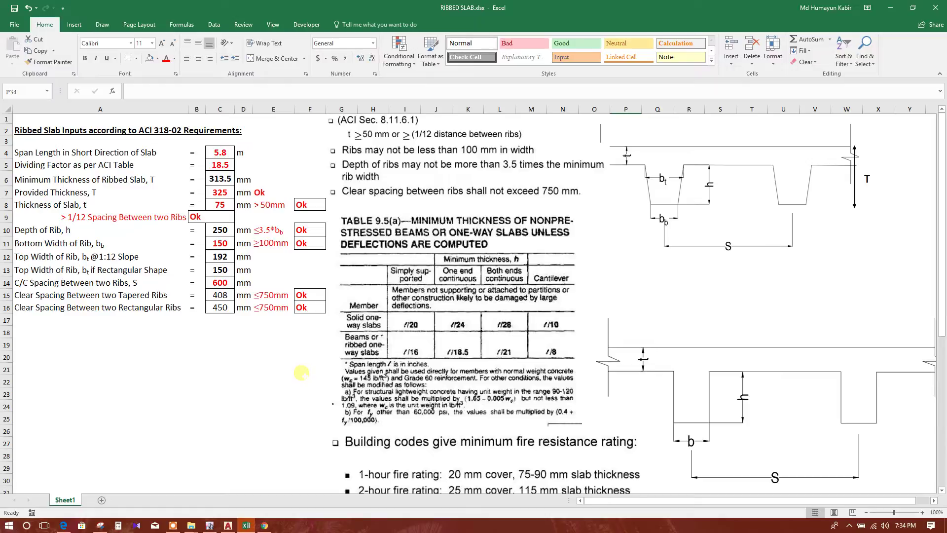
drag(225, 151, 220, 320)
click(220, 332)
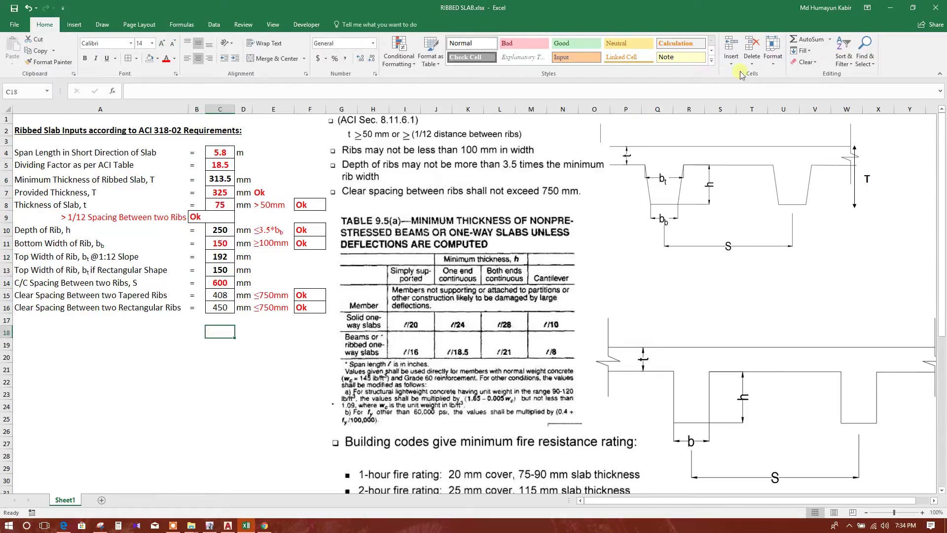
click(881, 11)
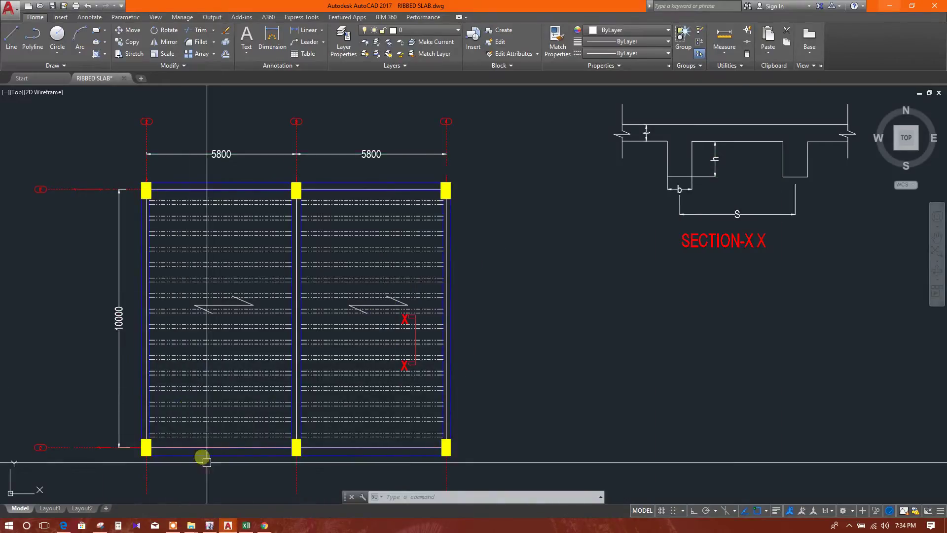
Step: Clear the open windows, launch SAFE 2016 from the desktop and dismiss its startup tip
click(890, 5)
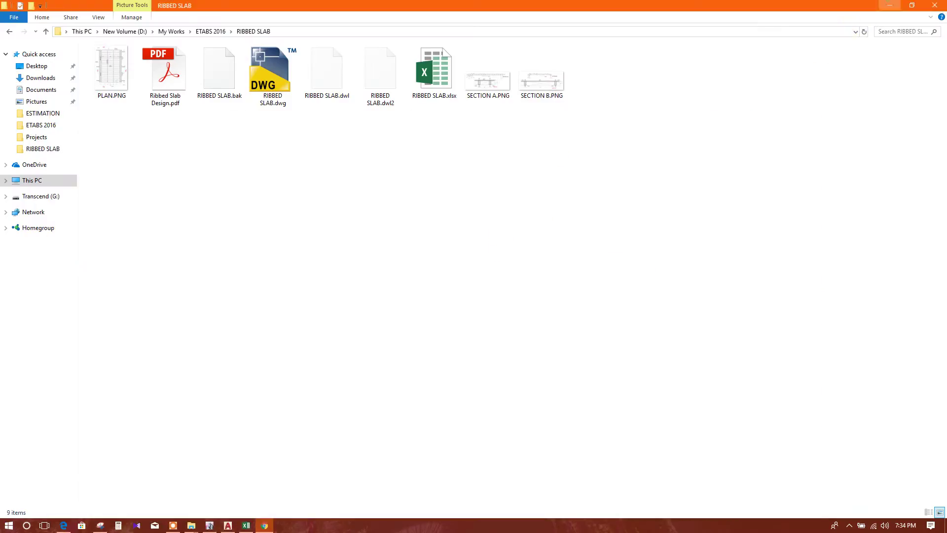
click(890, 5)
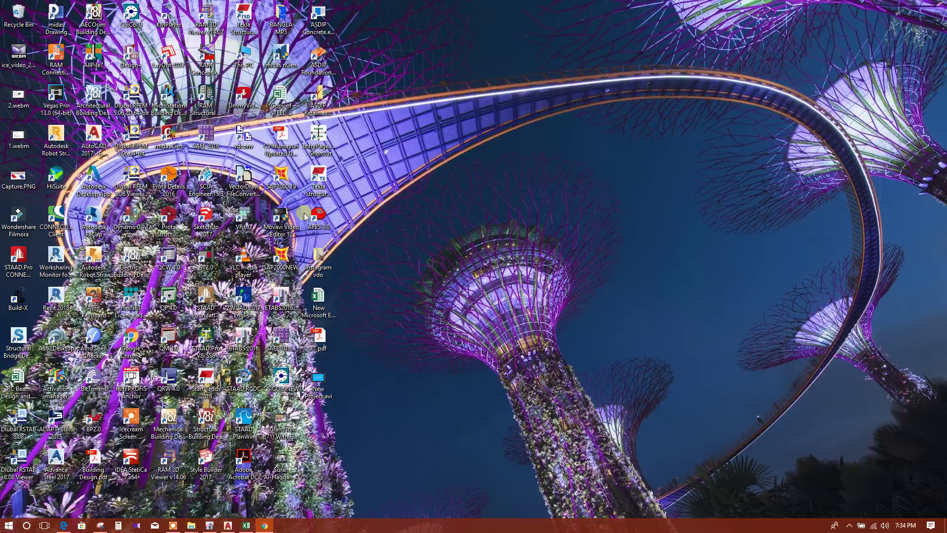
double_click(291, 345)
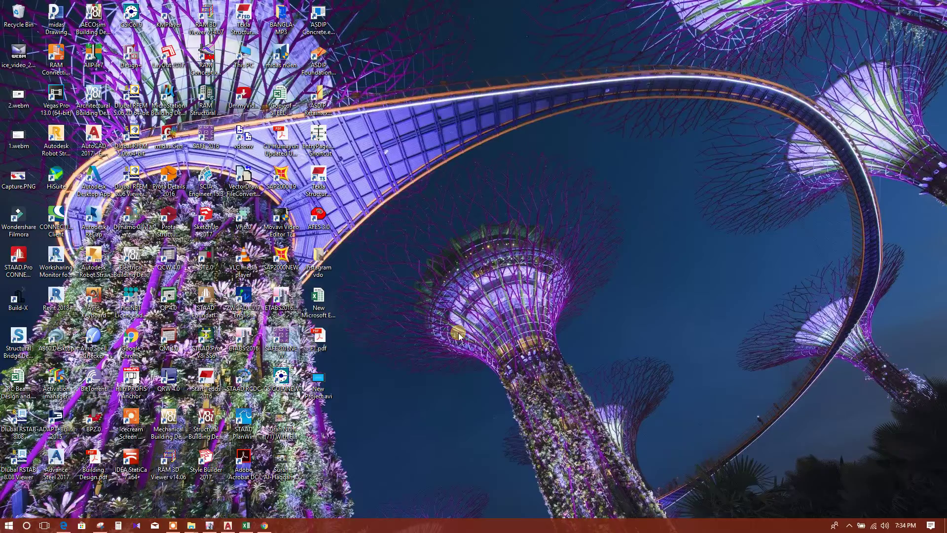
click(173, 525)
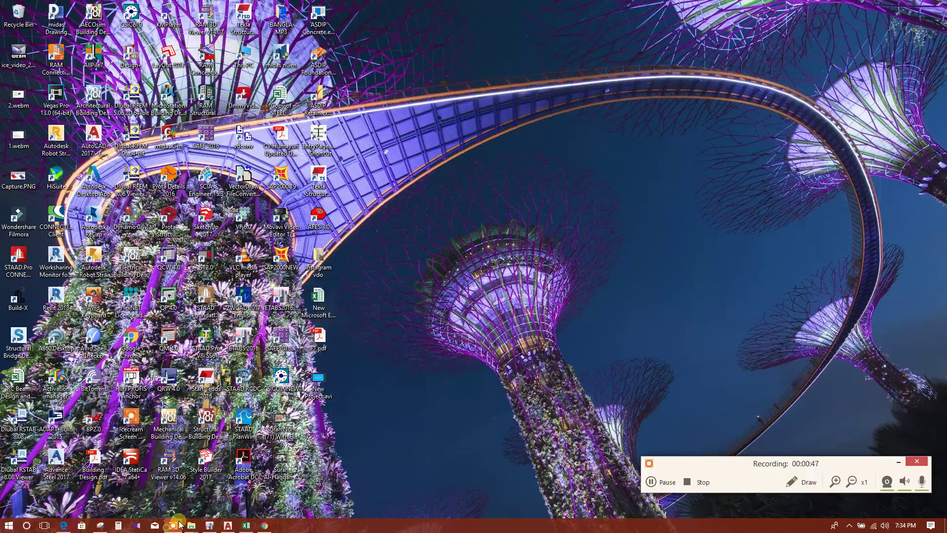
click(651, 483)
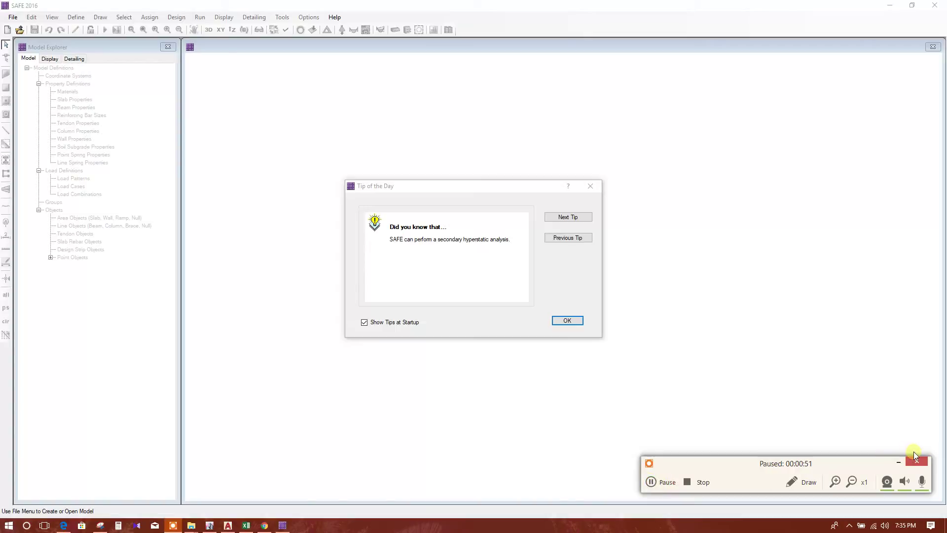
click(562, 321)
Step: Start a new model with the ACI 318-08 design code and the Grid Only template
click(8, 29)
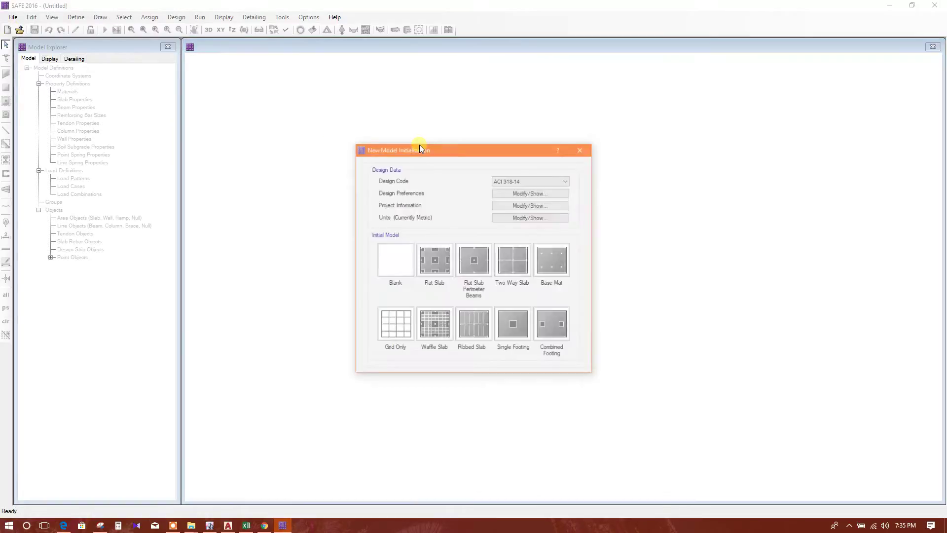
click(557, 182)
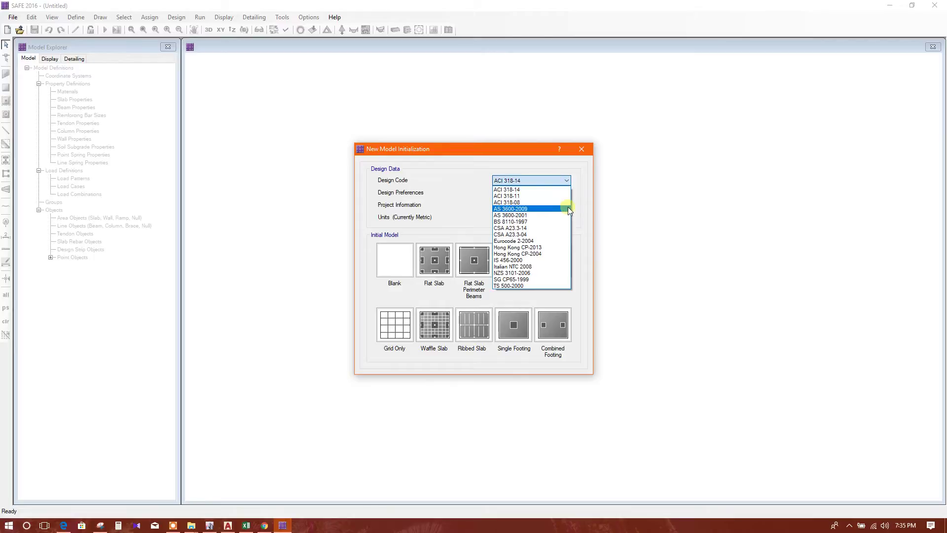
click(545, 202)
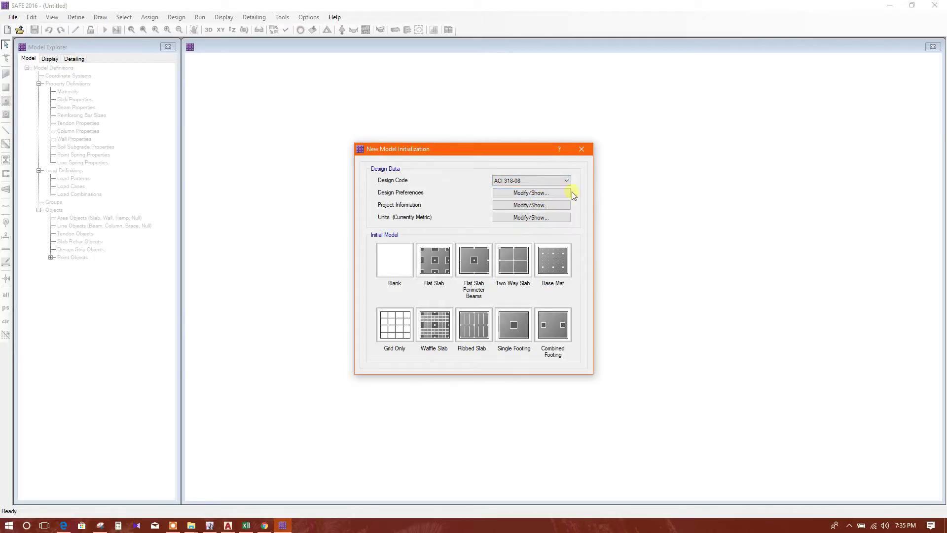
click(393, 326)
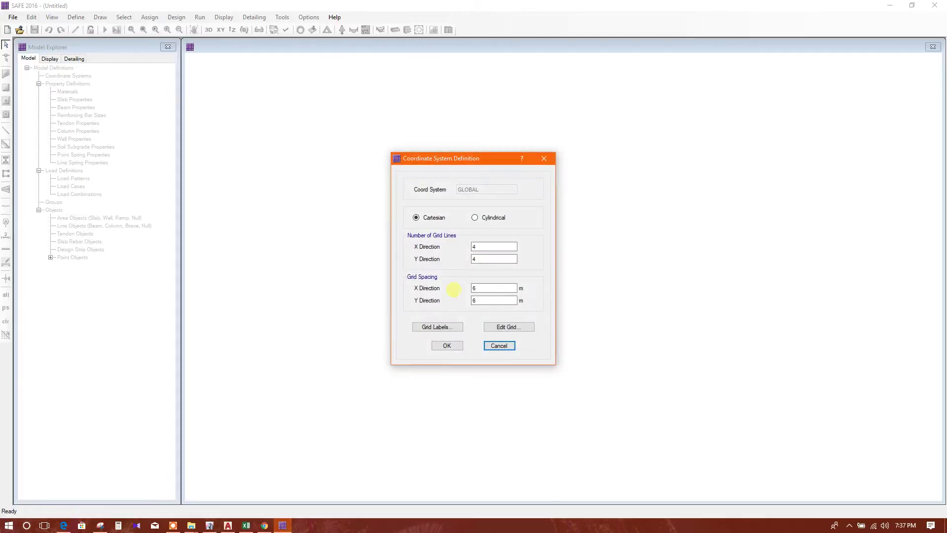
Step: Set the number of grid lines to 3 in X and 2 in Y, following the slab plan in AutoCAD
click(484, 256)
click(218, 527)
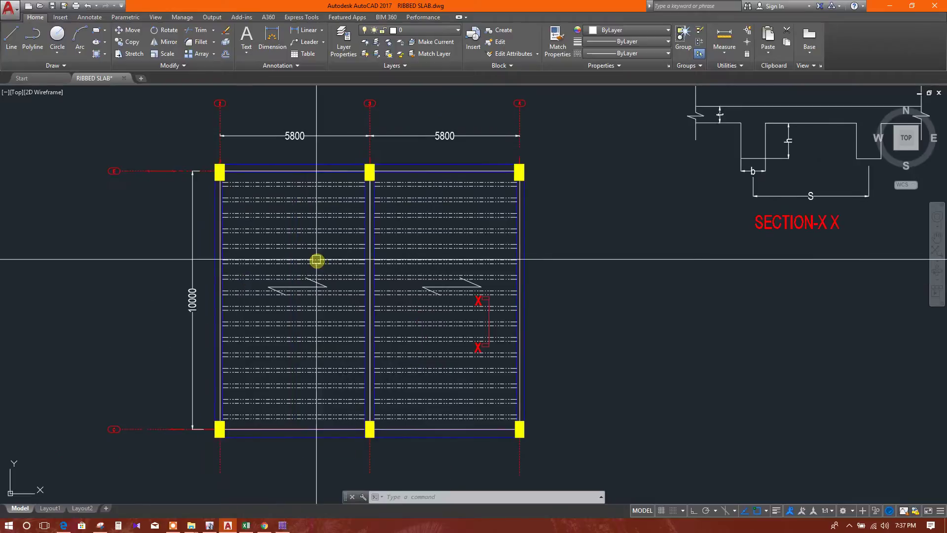
middle_drag(337, 153, 339, 186)
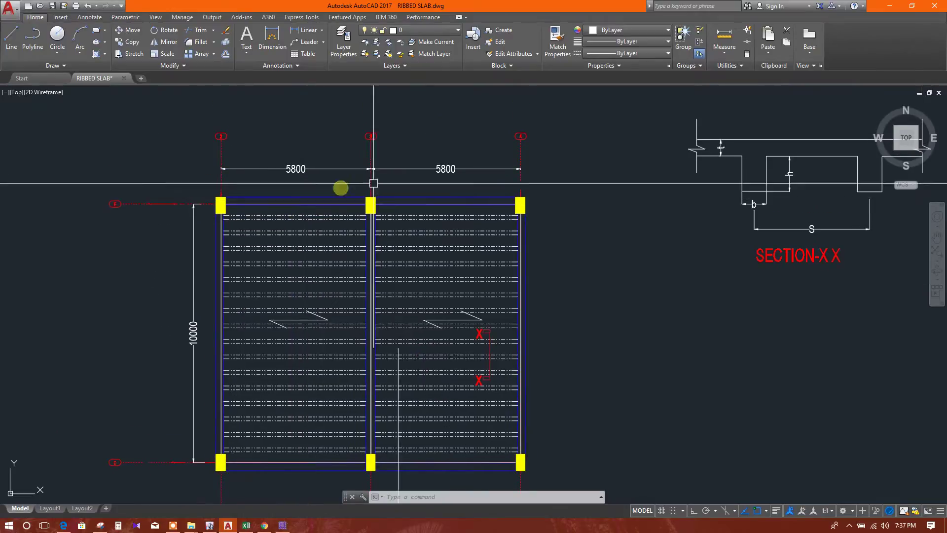
click(285, 526)
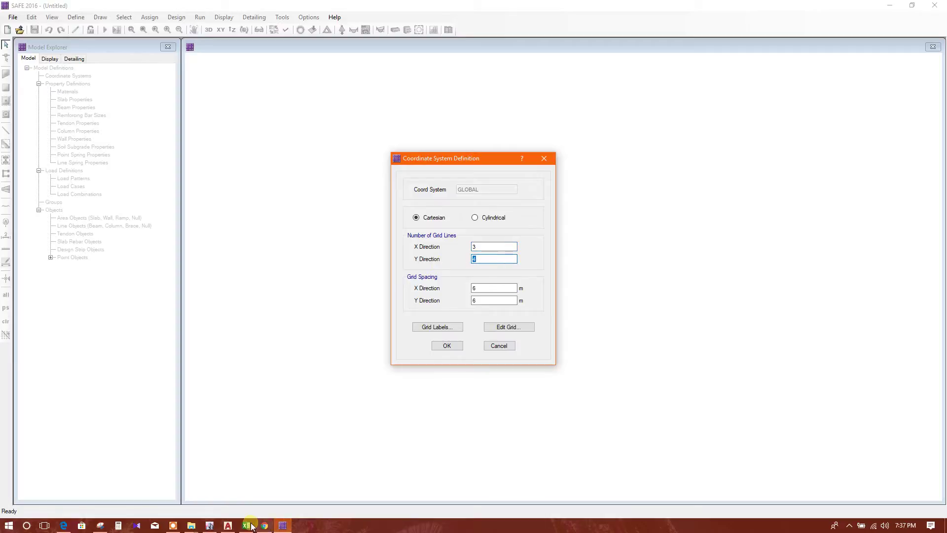
click(228, 526)
click(282, 526)
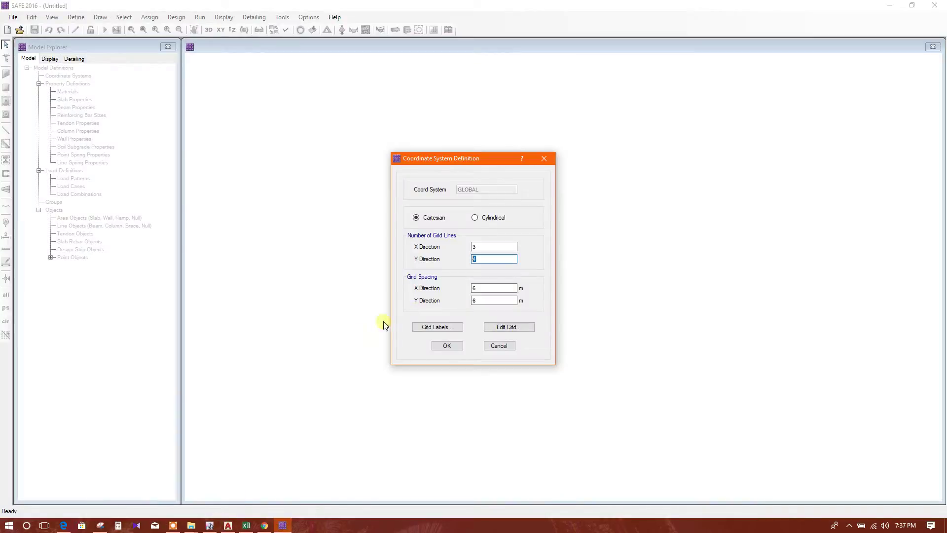
Step: Set the grid spacing to 5.8 m in X and 10 m in Y, create the grid and compare it with the AutoCAD plan
click(482, 289)
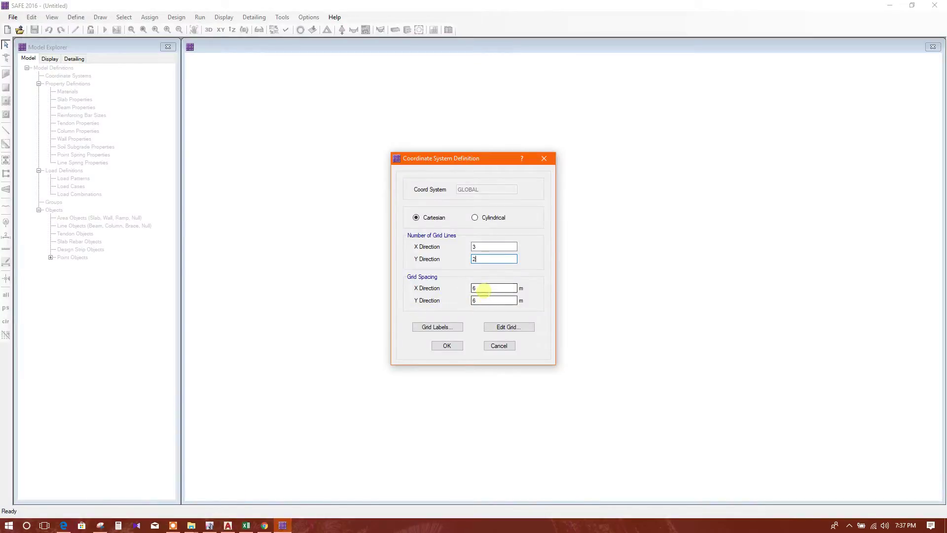
click(228, 526)
click(226, 526)
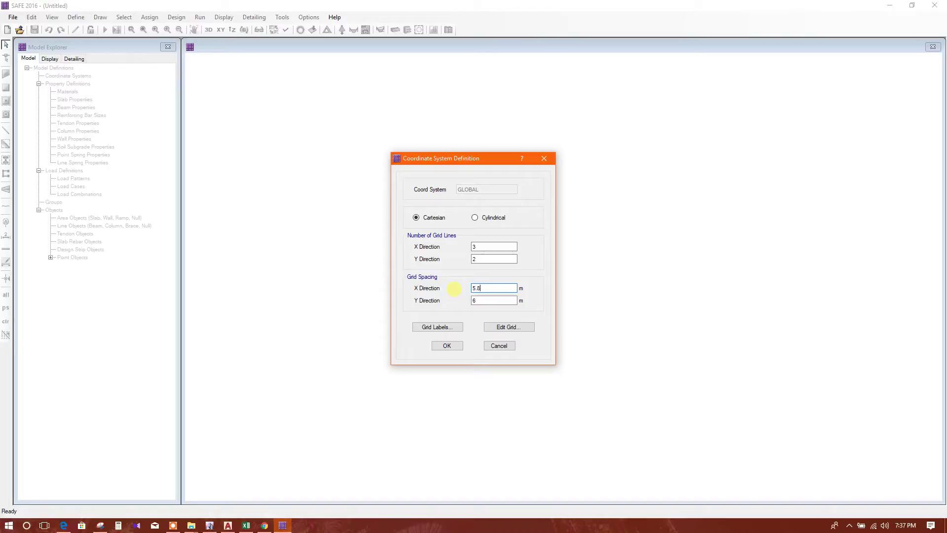
text(5.8)
key(Tab)
click(446, 345)
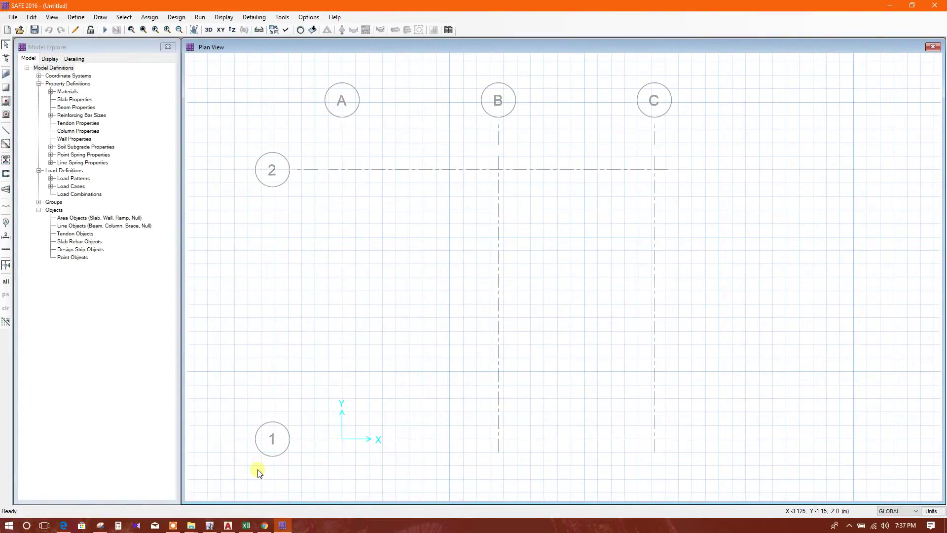
click(227, 526)
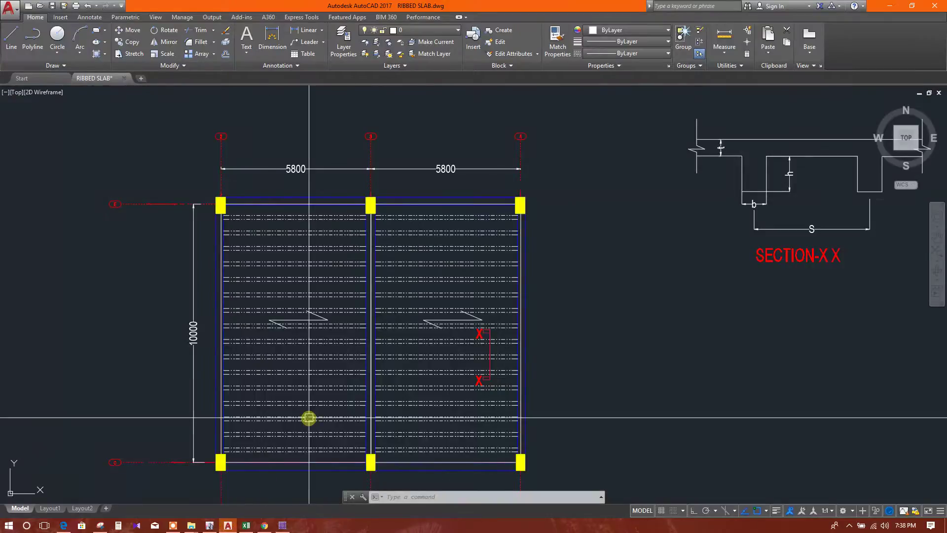
click(282, 526)
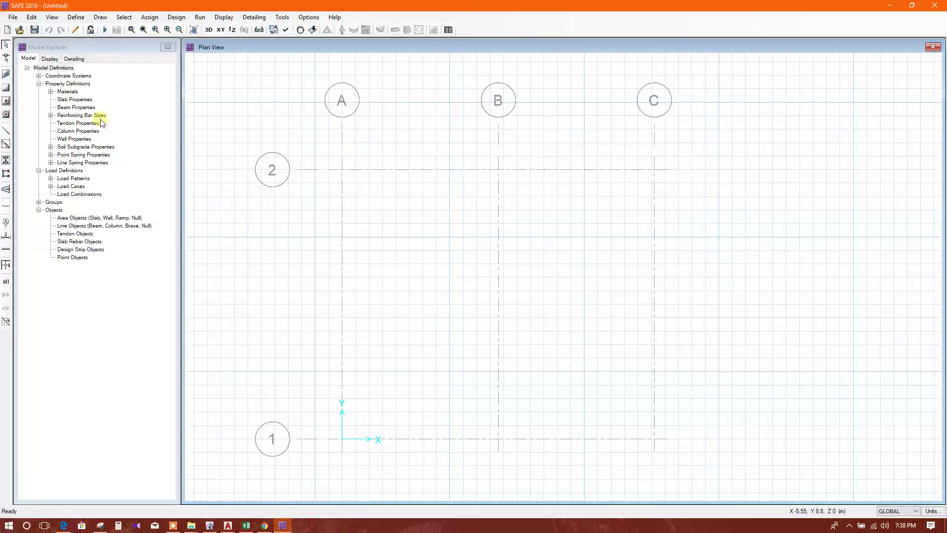
Step: Rename the CSAC30 concrete material as 30MPA in the material definitions
click(76, 17)
click(94, 28)
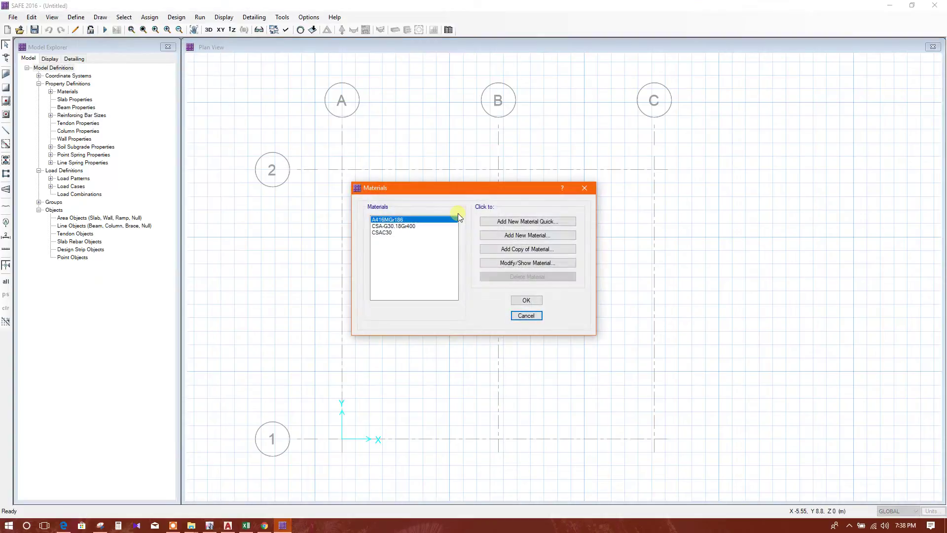
click(405, 226)
click(389, 233)
click(531, 262)
click(530, 263)
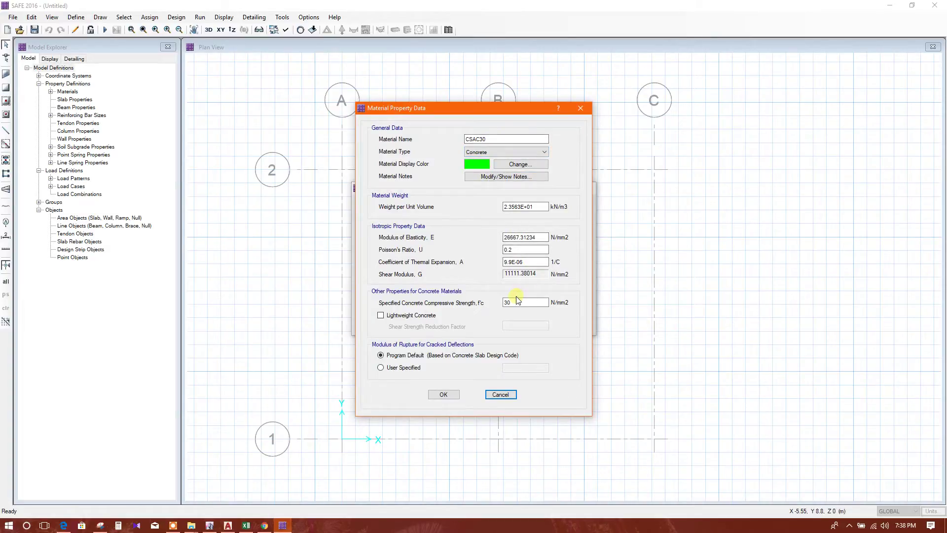
click(474, 139)
click(476, 140)
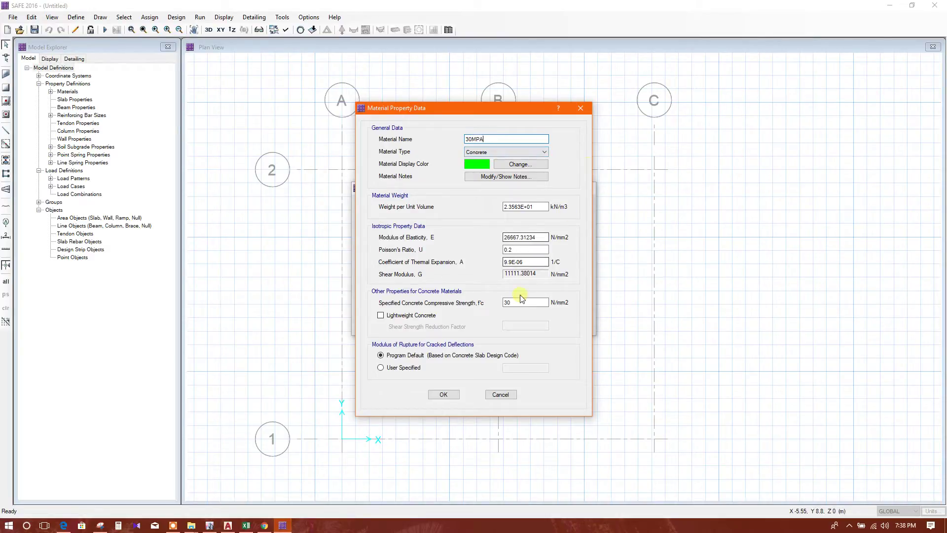
click(452, 393)
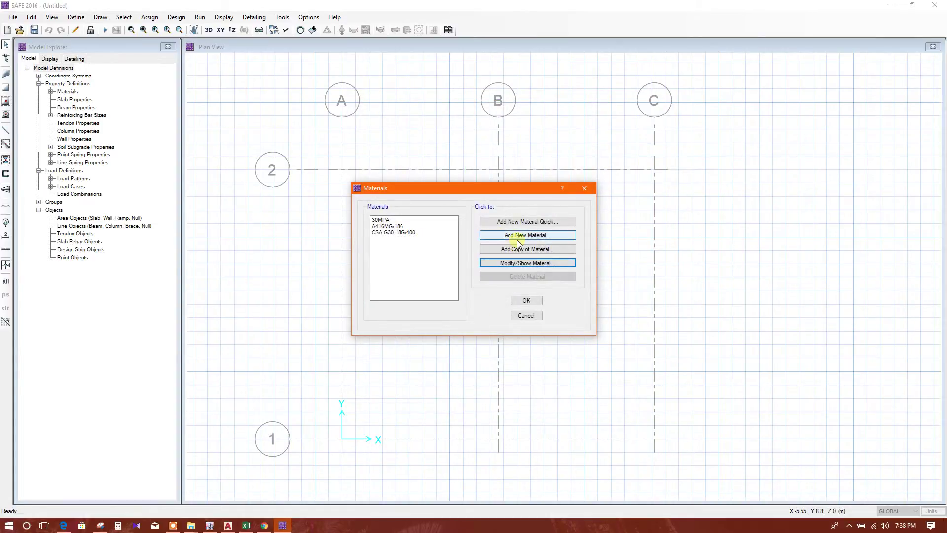
Step: Add a quick rebar material with the ASTM A615 Grade 60 specification
click(537, 235)
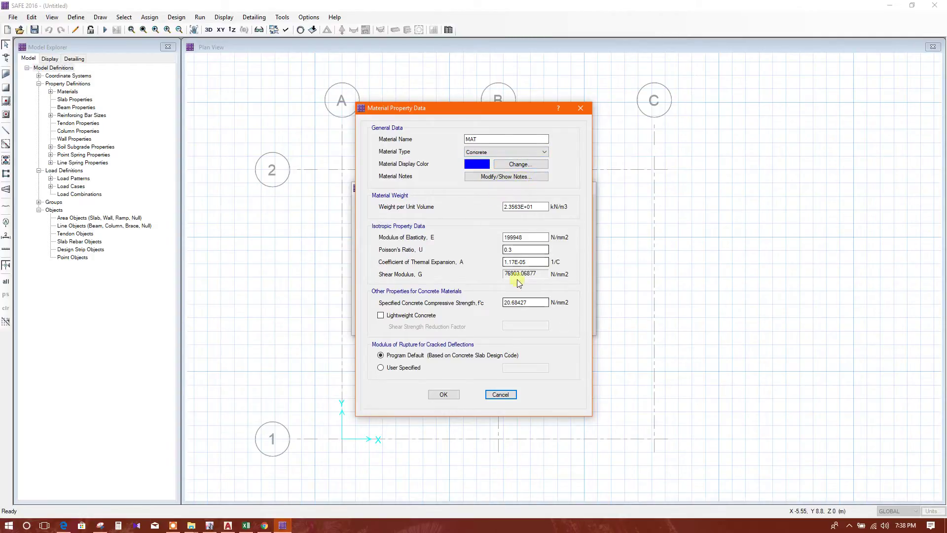
click(500, 394)
click(546, 221)
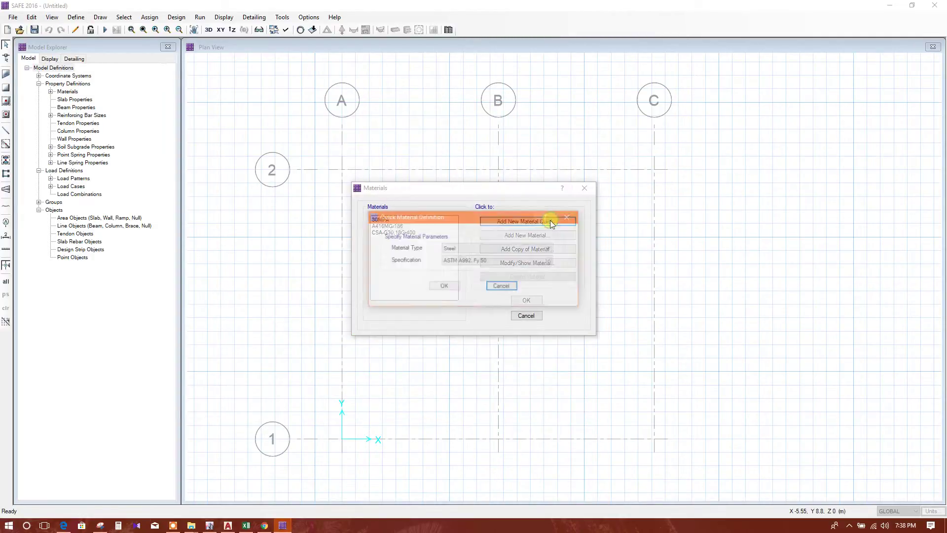
click(498, 248)
click(478, 269)
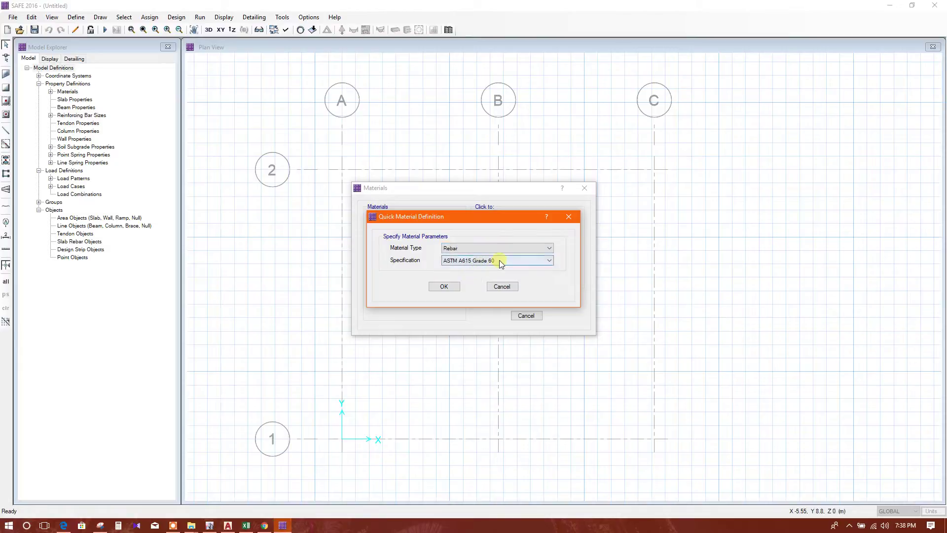
click(499, 261)
click(499, 260)
click(444, 286)
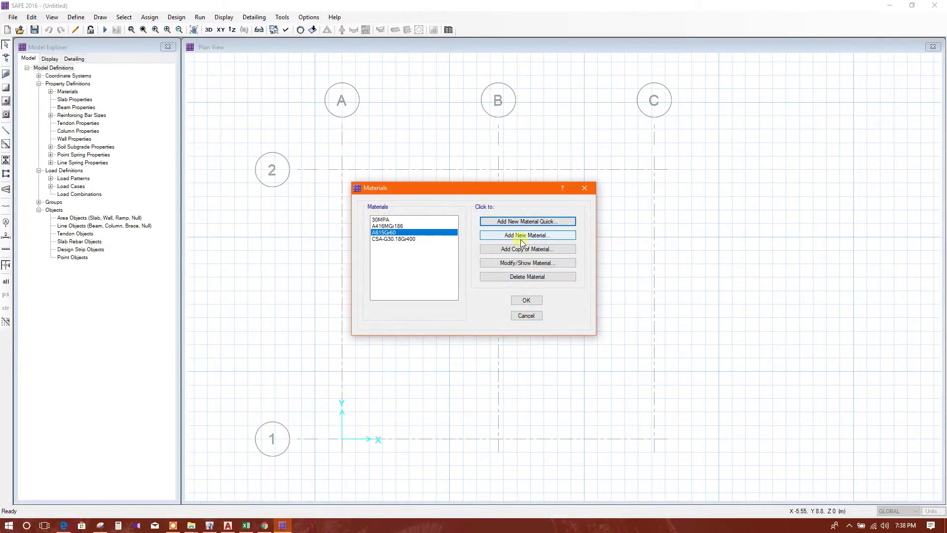
Step: Rename the A615Gr60 rebar material as GRADE60, with a minimum yield stress of 415 N/mm2 and a minimum tensile stress of 622.52821 N/mm2
click(519, 264)
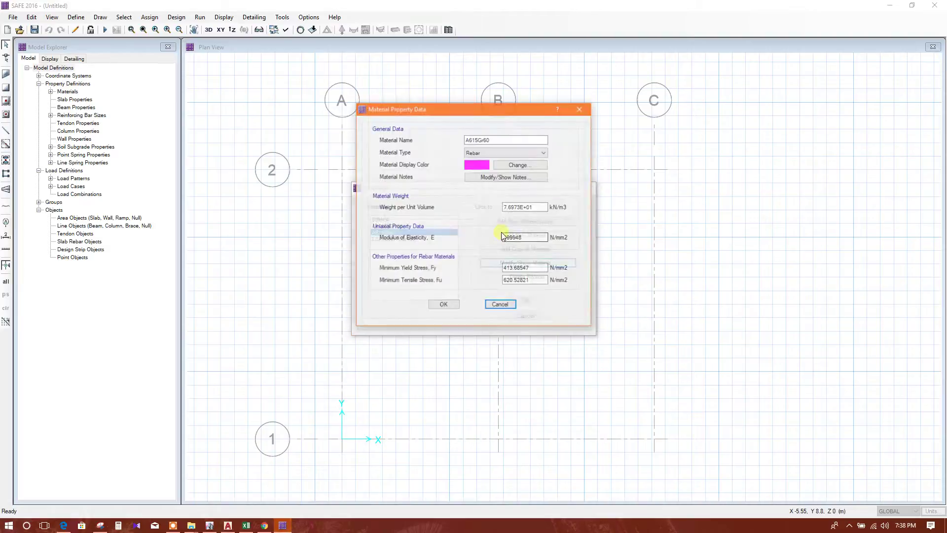
drag(474, 139, 452, 144)
key(BackSpace)
click(471, 139)
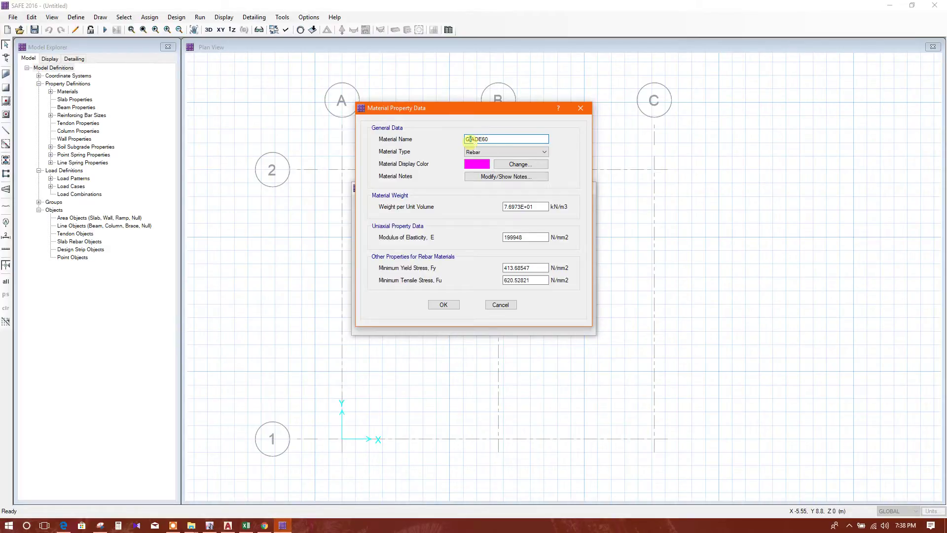
click(523, 267)
drag(510, 267, 534, 268)
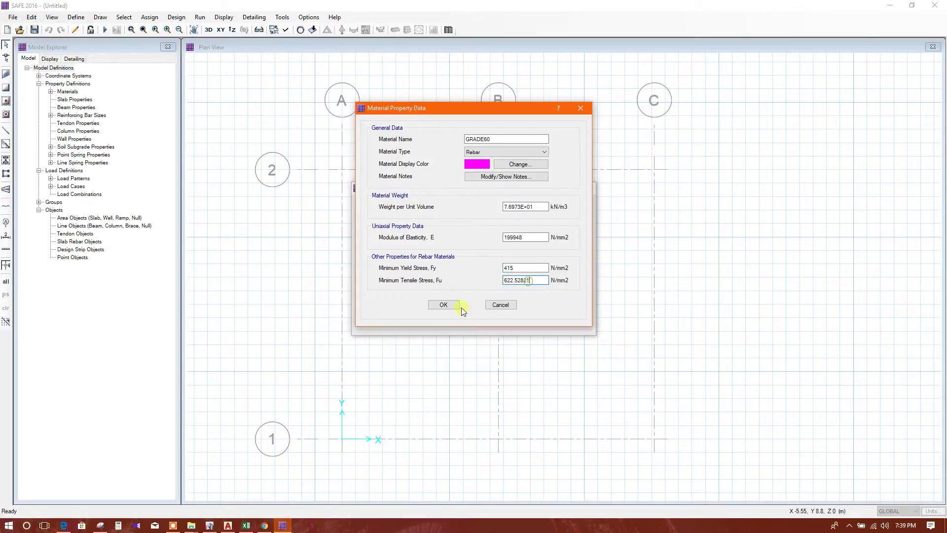
click(444, 305)
click(517, 302)
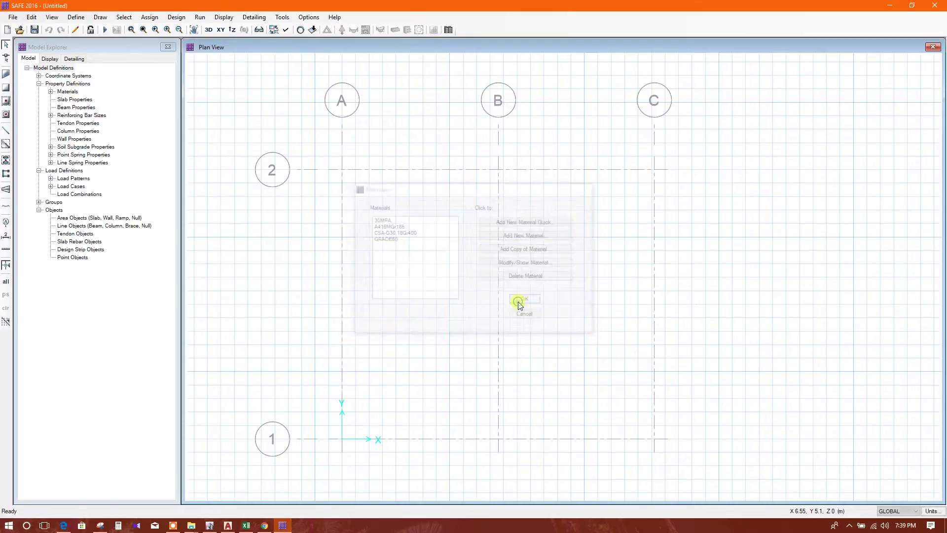
Step: Save the model as RS in a new folder named RIBBED SLAB under Documents
click(32, 30)
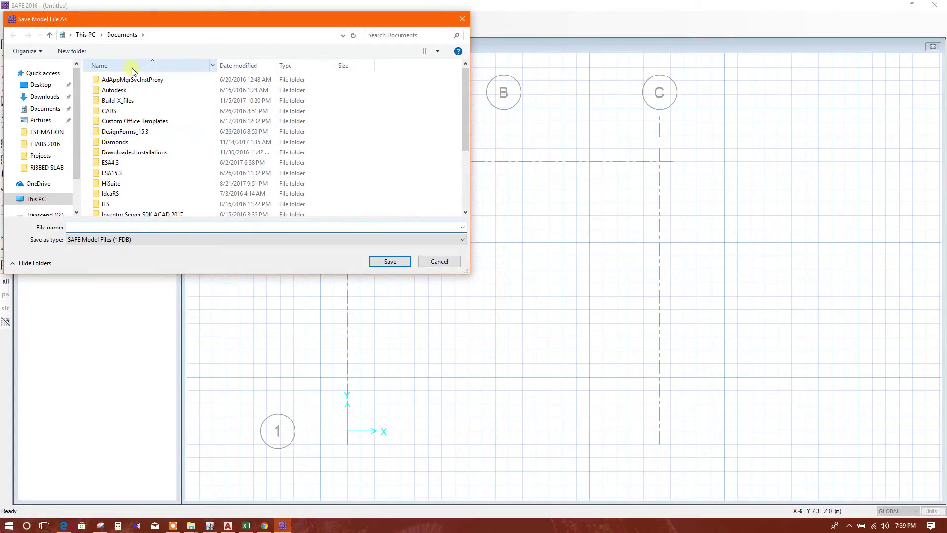
right_click(406, 129)
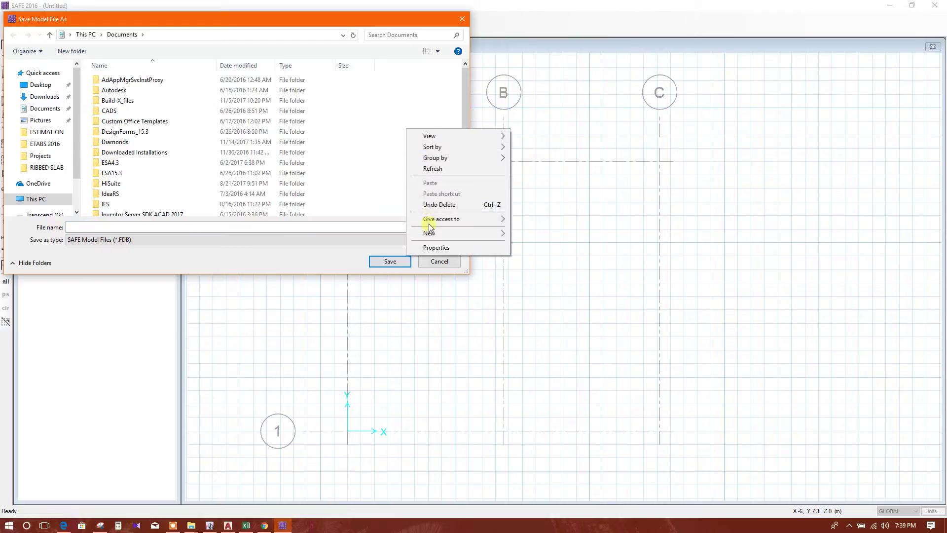
mouse_move(437, 233)
click(525, 234)
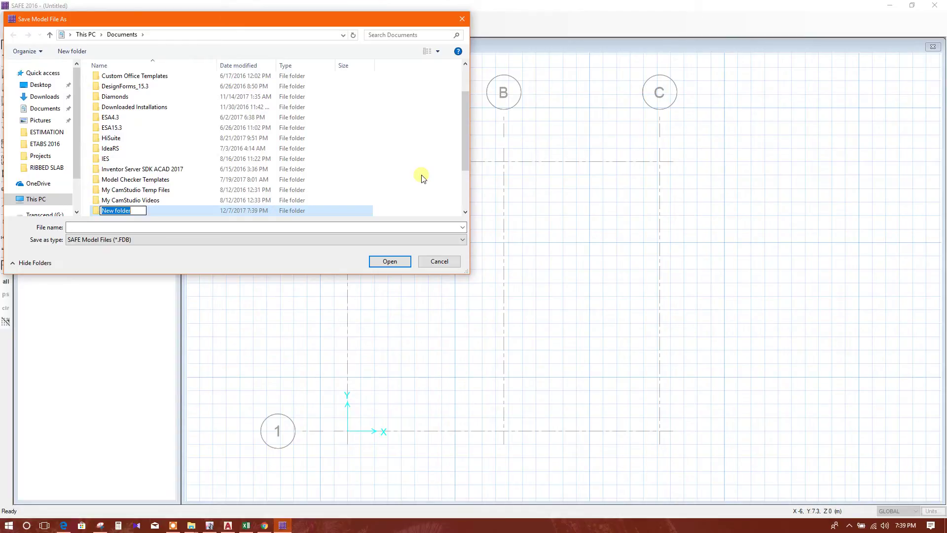
text(r)
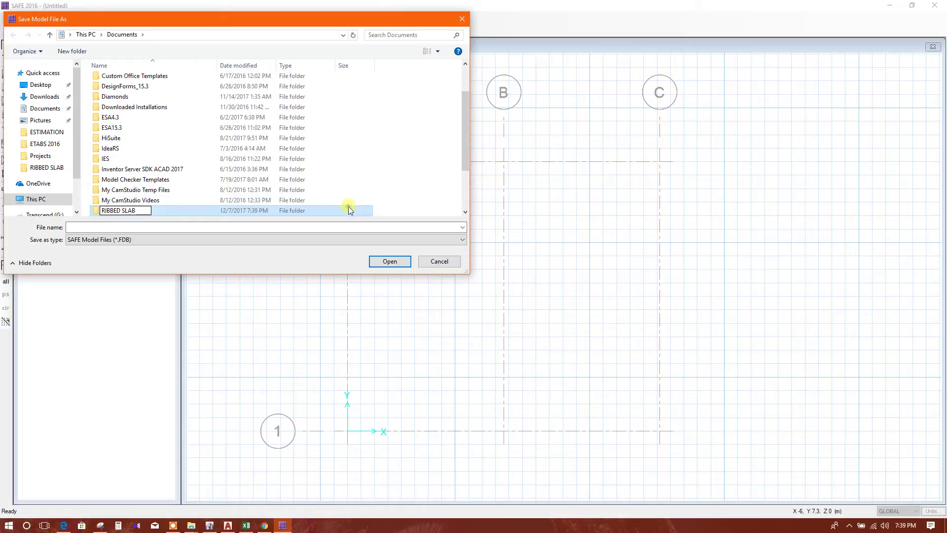
key(Return)
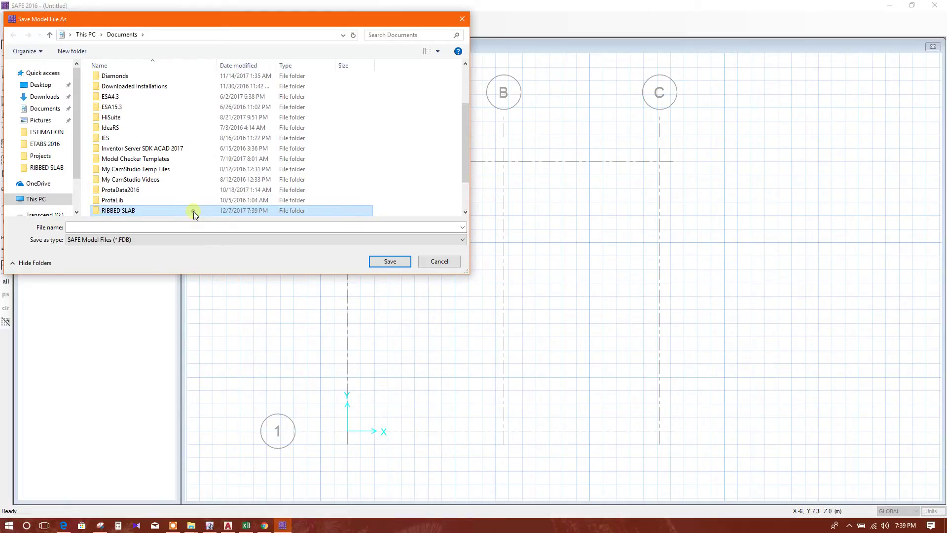
double_click(194, 211)
click(198, 228)
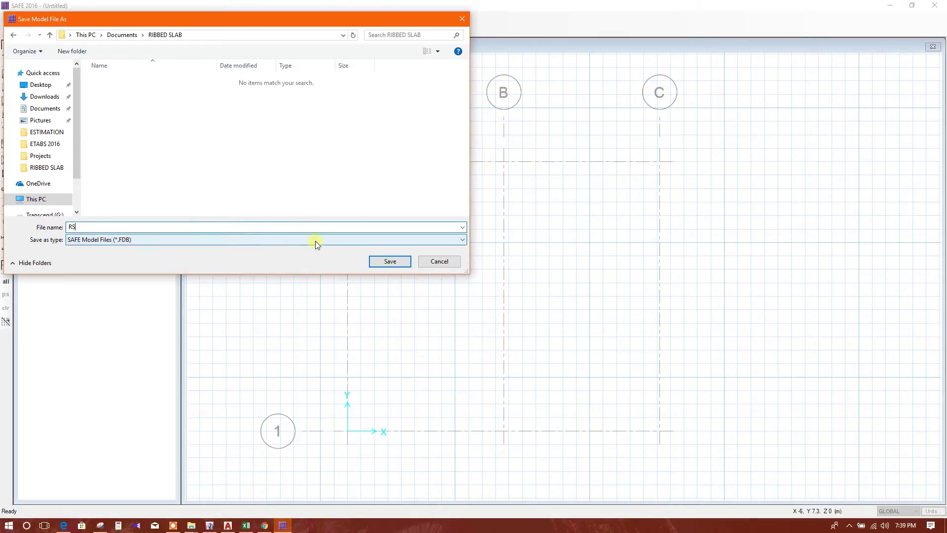
click(382, 261)
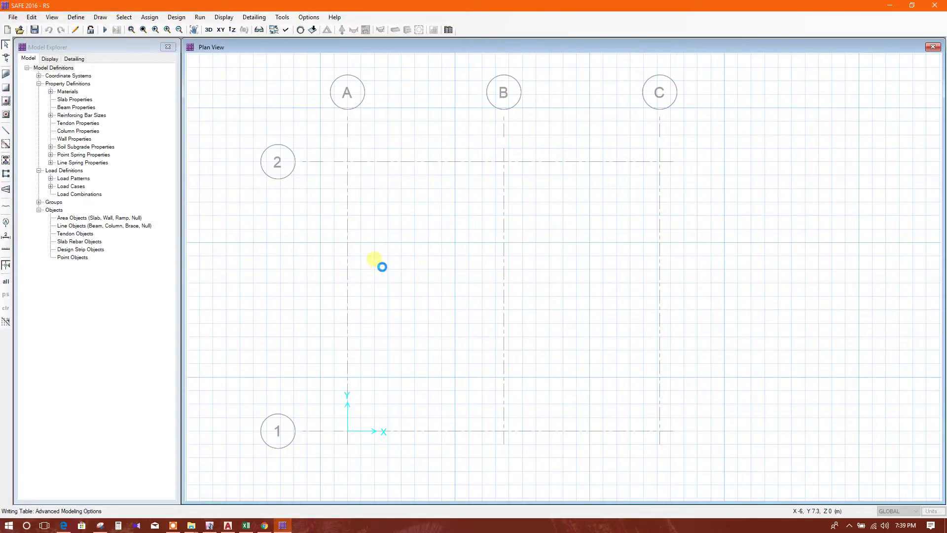
Step: Add a rectangular column property named COL30X60 in 30MPA, 600 mm parallel to the 2-axis and 300 mm parallel to the 3-axis
click(76, 18)
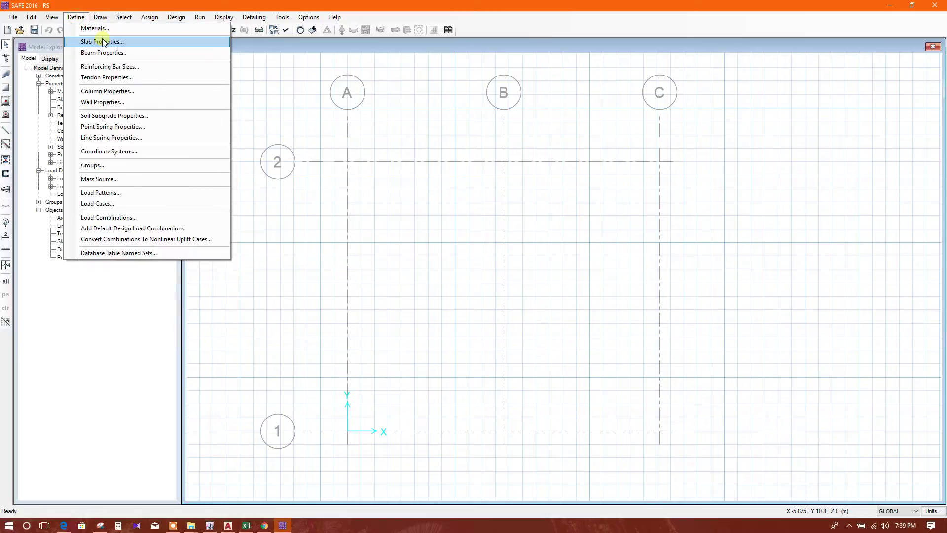
click(138, 91)
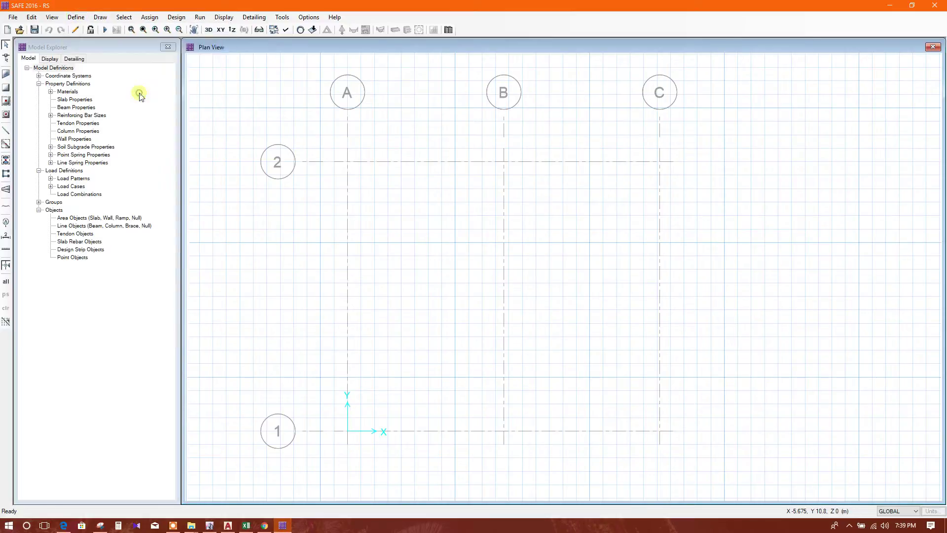
click(550, 229)
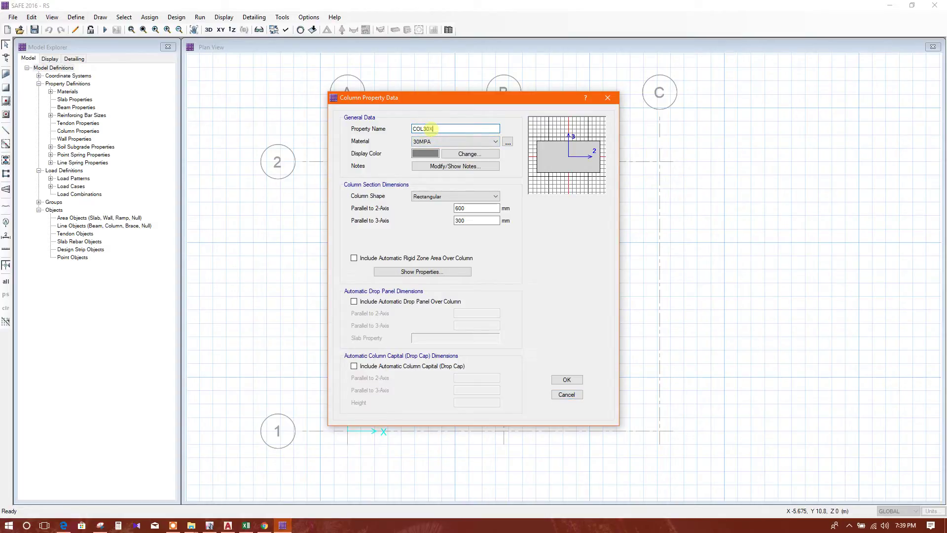
click(481, 220)
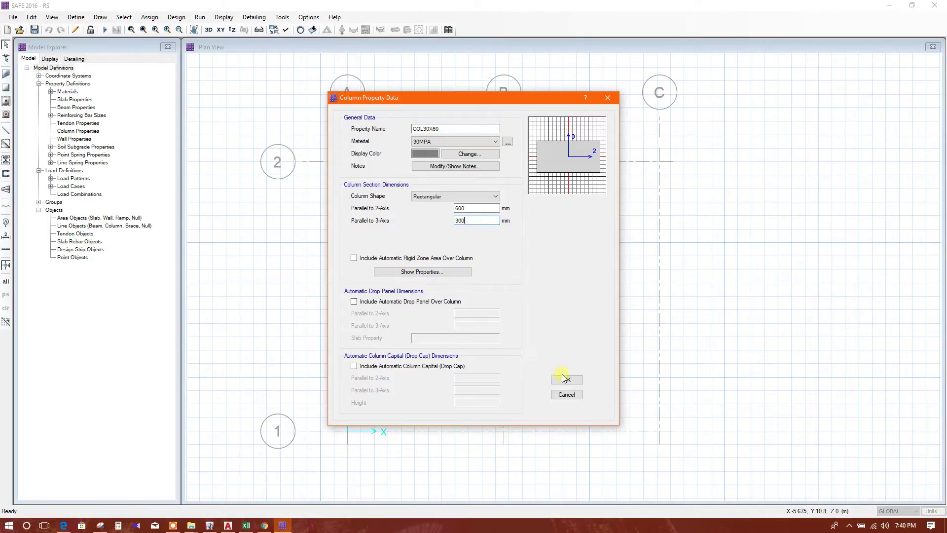
click(485, 142)
click(508, 141)
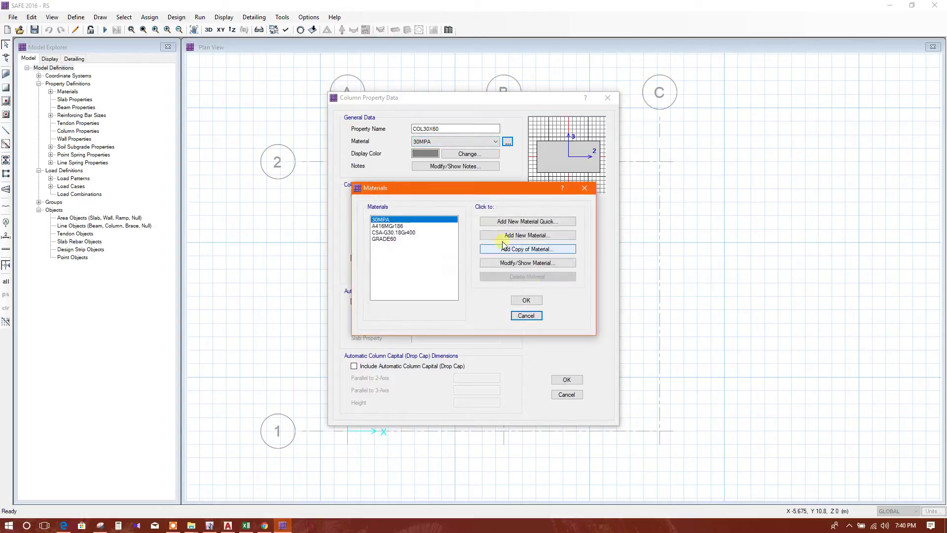
click(526, 300)
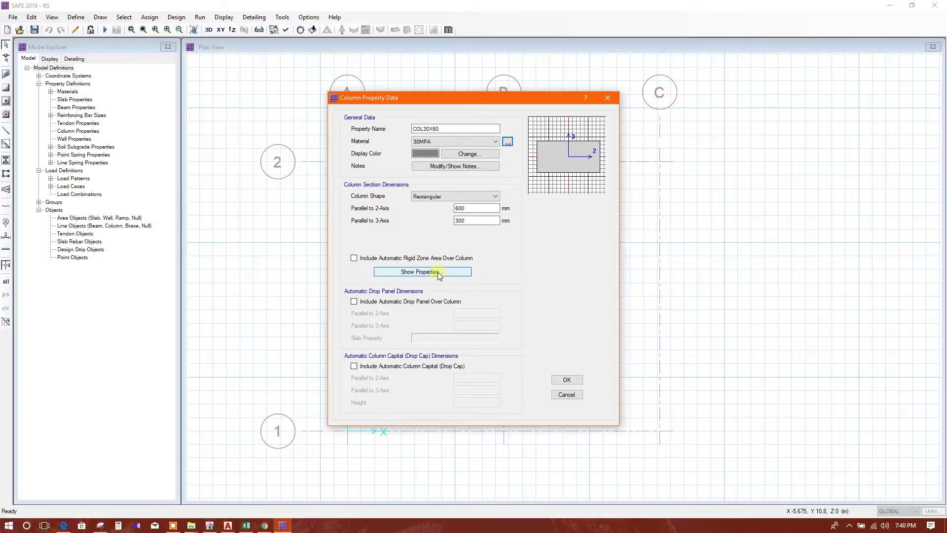
click(563, 380)
click(528, 295)
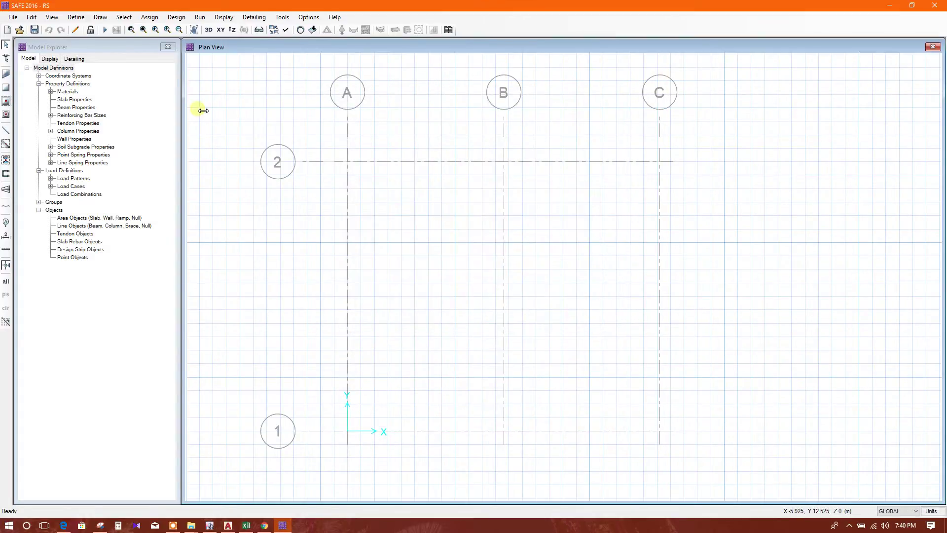
Step: Create a rectangular beam property named B25X60 with web widths of 250 mm at top and bottom and a depth of 600 mm
click(75, 17)
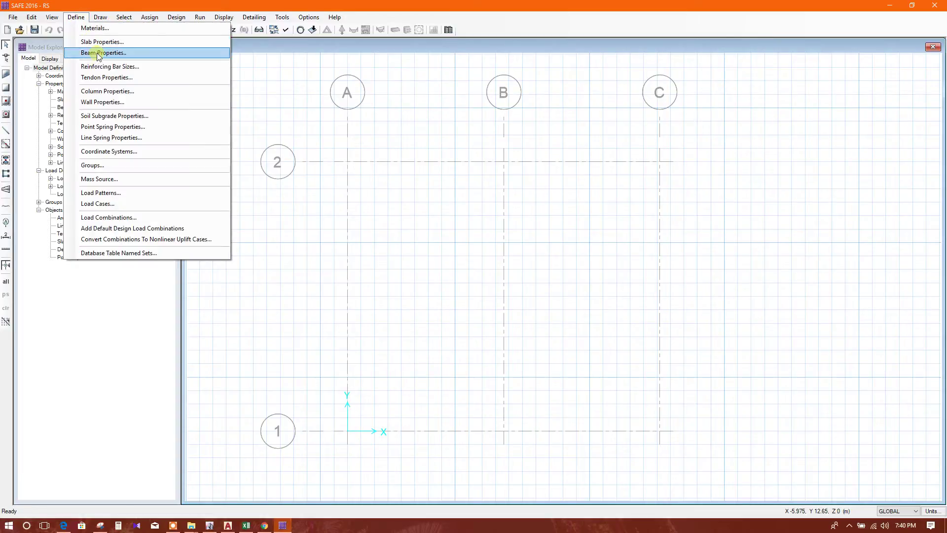
click(94, 53)
click(551, 229)
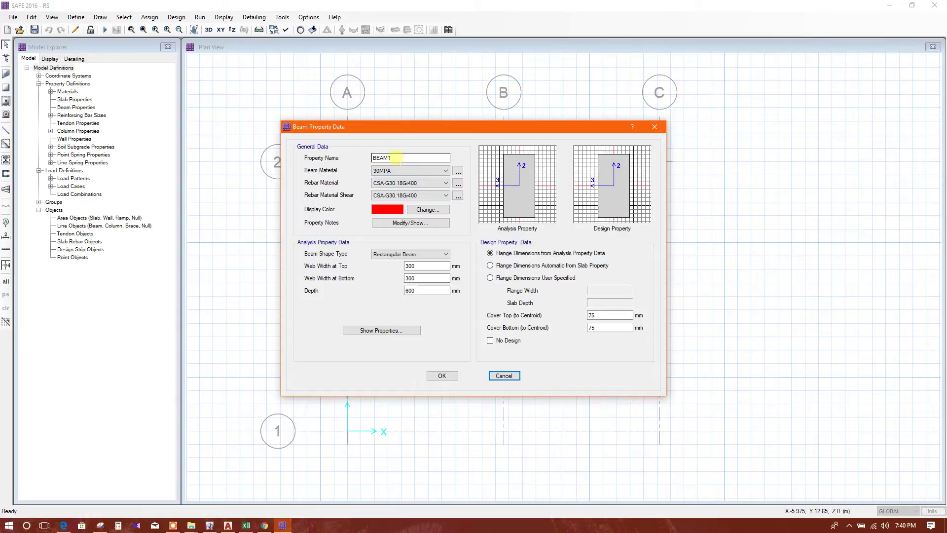
click(389, 158)
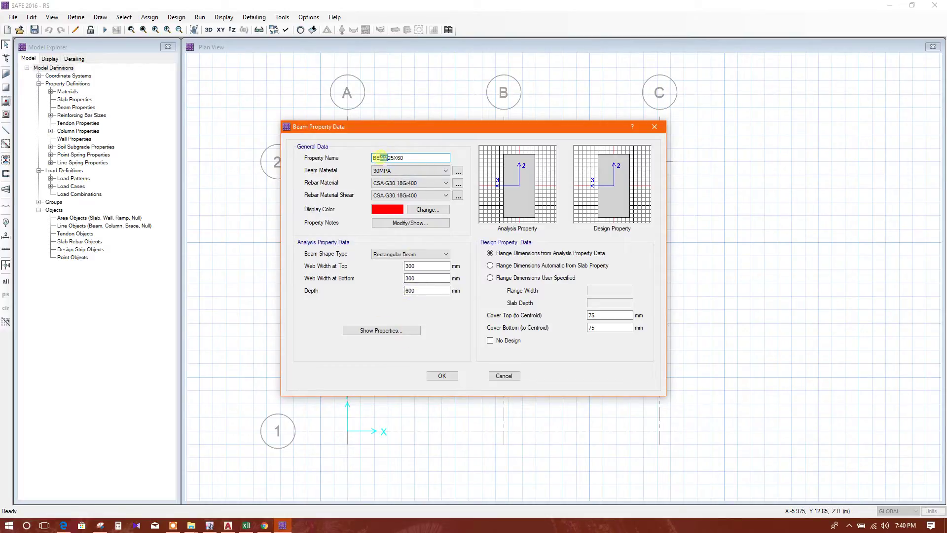
key(BackSpace)
click(415, 277)
drag(418, 277, 391, 271)
text(250)
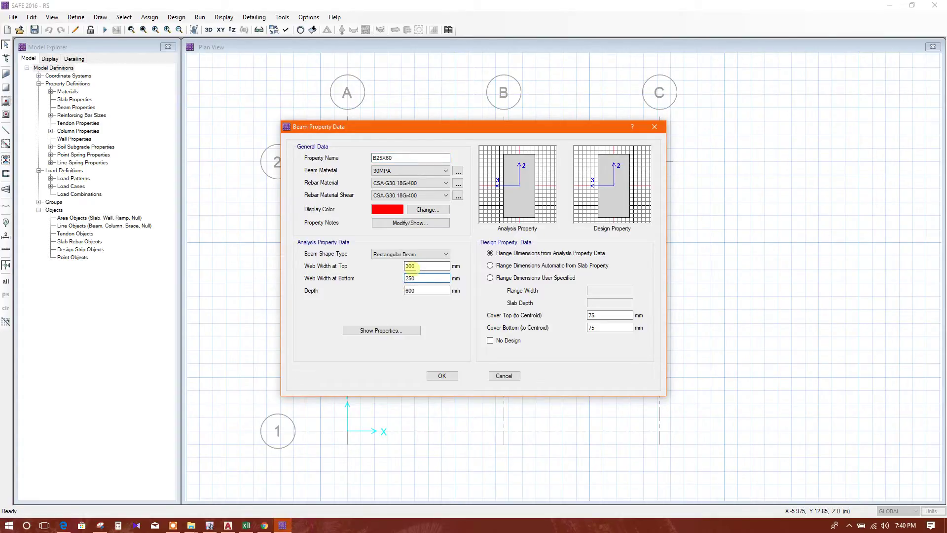
click(414, 290)
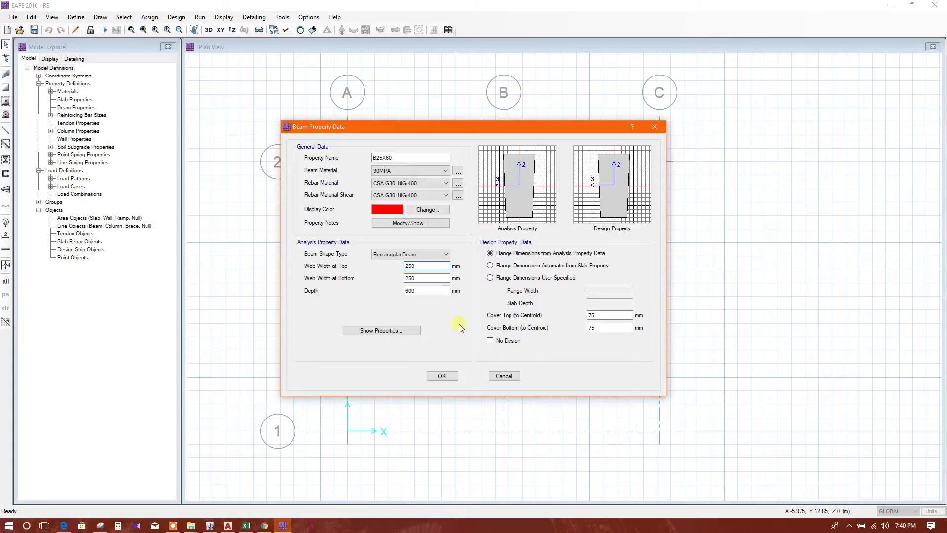
drag(436, 290, 385, 293)
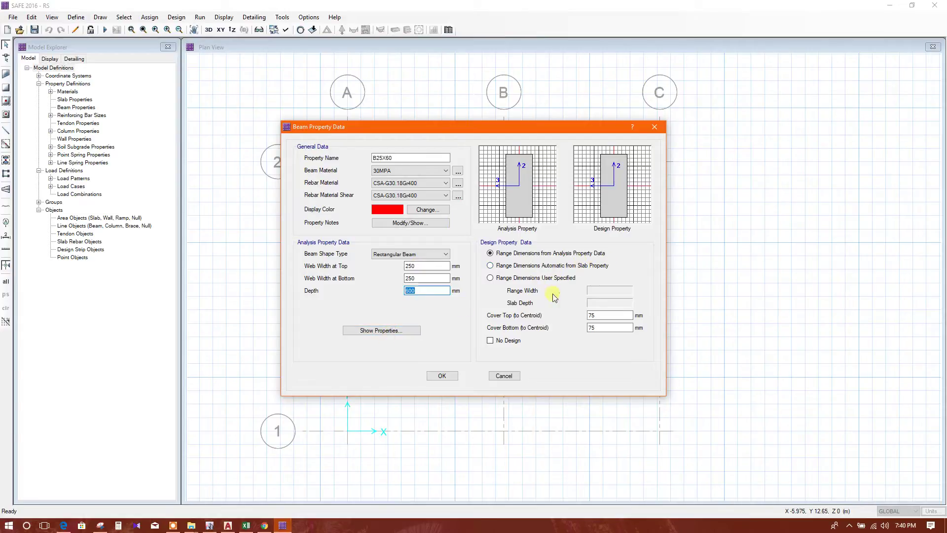
Step: Set the B25X60 beam's top and bottom covers to 60 mm, check its section properties and accept the beam definition
click(599, 317)
text(50)
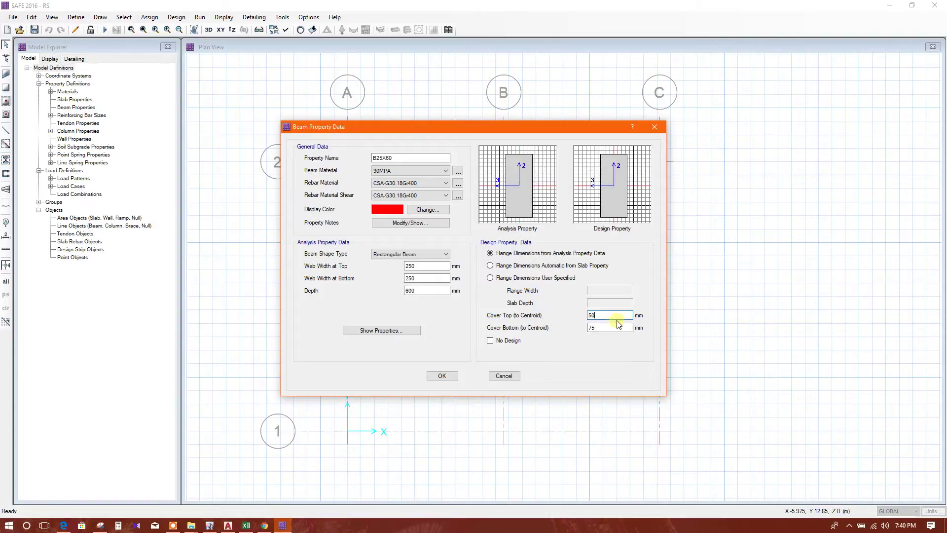
drag(602, 316, 583, 320)
click(602, 328)
click(395, 330)
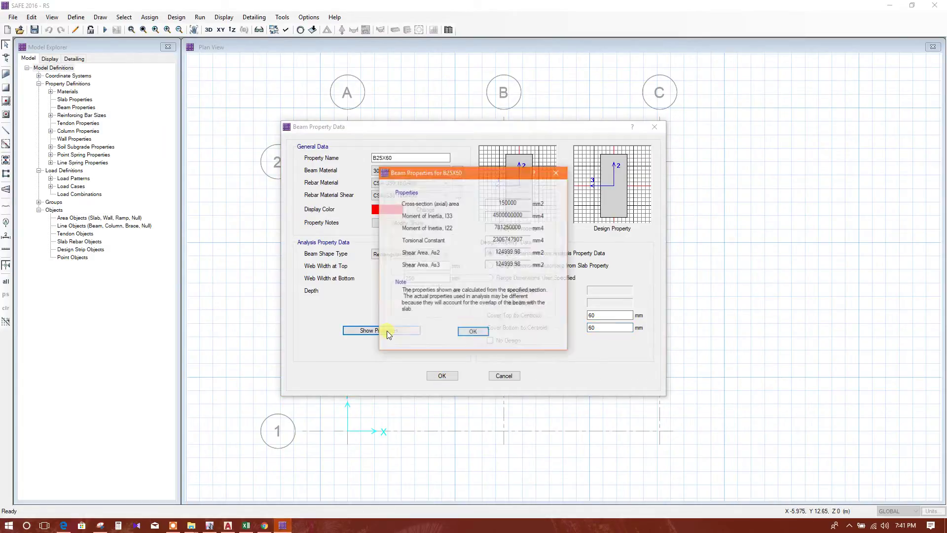
click(473, 332)
click(442, 376)
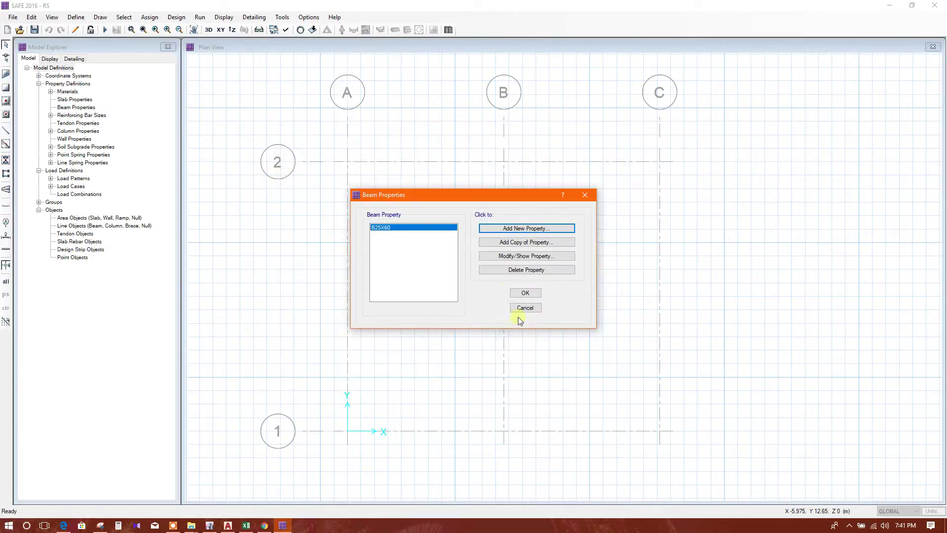
click(525, 293)
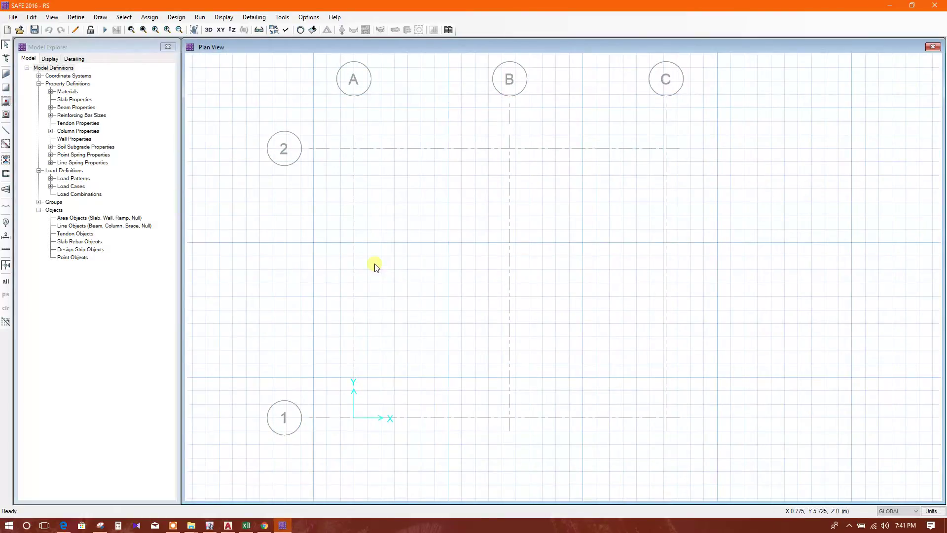
Step: Add a slab property named RS with 30MPA material and the Ribbed type
click(76, 17)
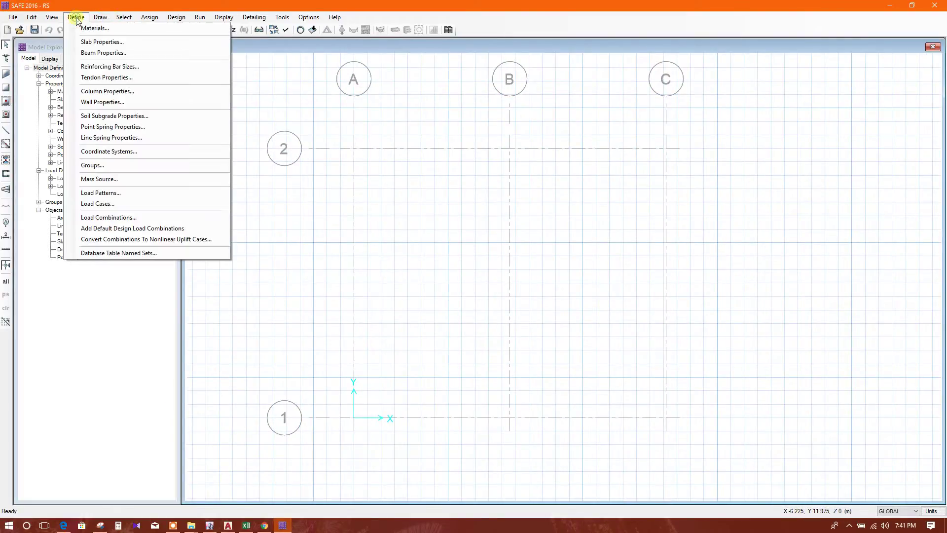
click(102, 42)
click(526, 228)
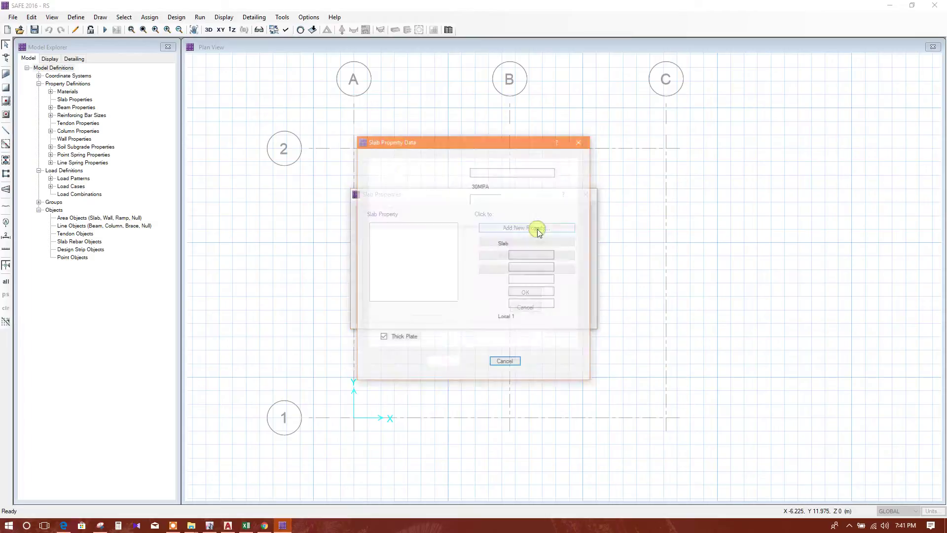
double_click(492, 171)
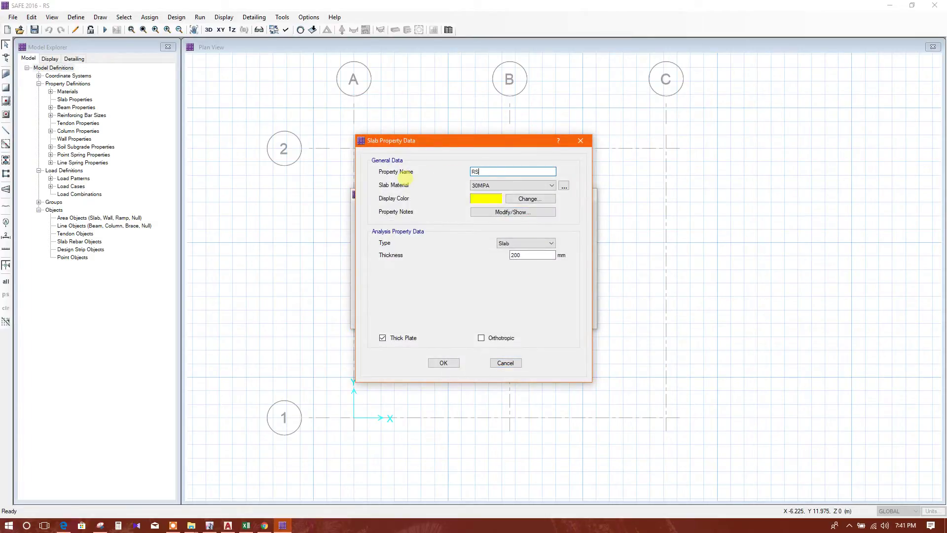
click(534, 244)
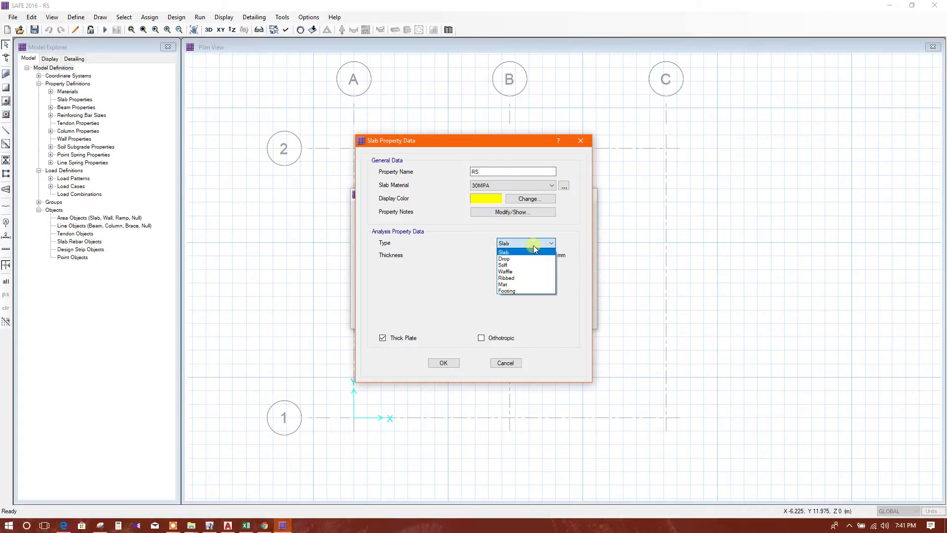
click(517, 277)
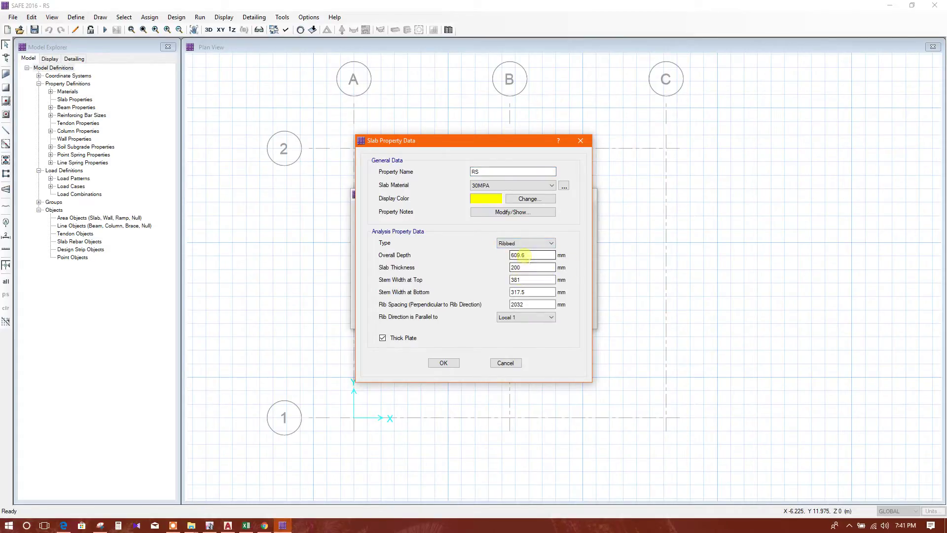
Step: Compare the AutoCAD slab plan with the ribbed slab inputs in the Excel sheet to work out the overall depth
click(537, 255)
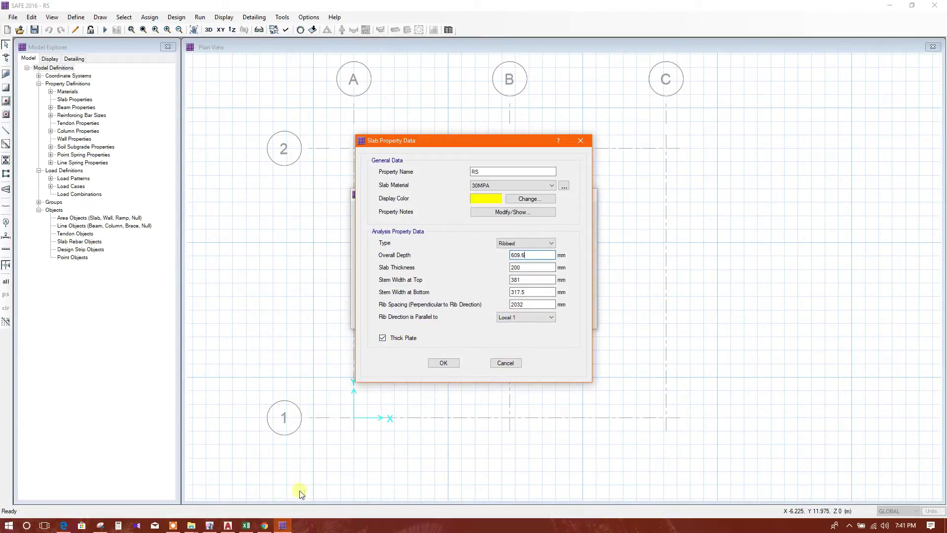
click(228, 525)
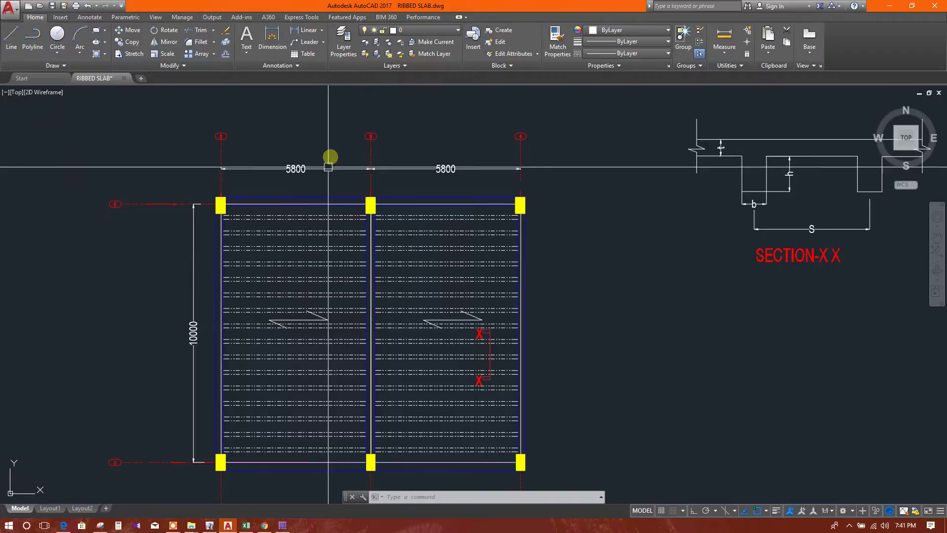
middle_drag(330, 156, 361, 132)
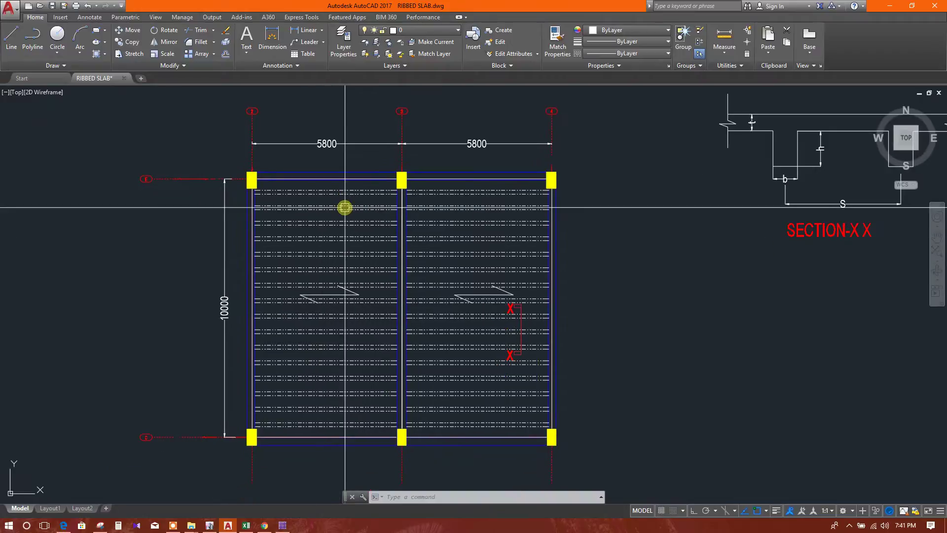
click(281, 525)
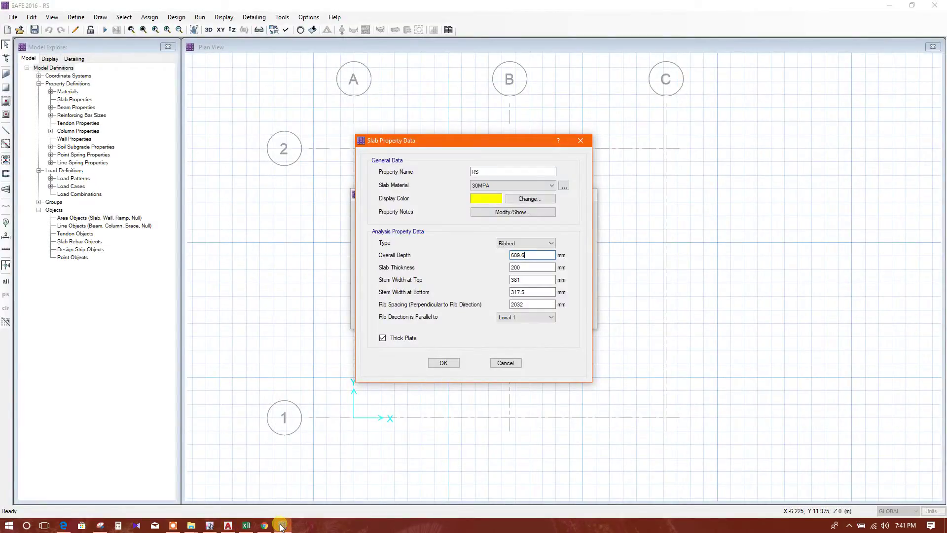
click(247, 525)
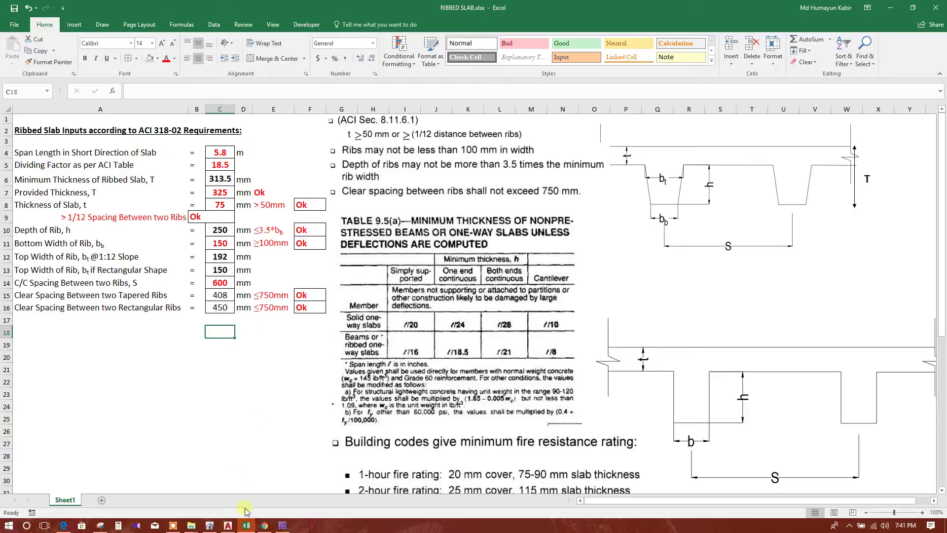
click(228, 525)
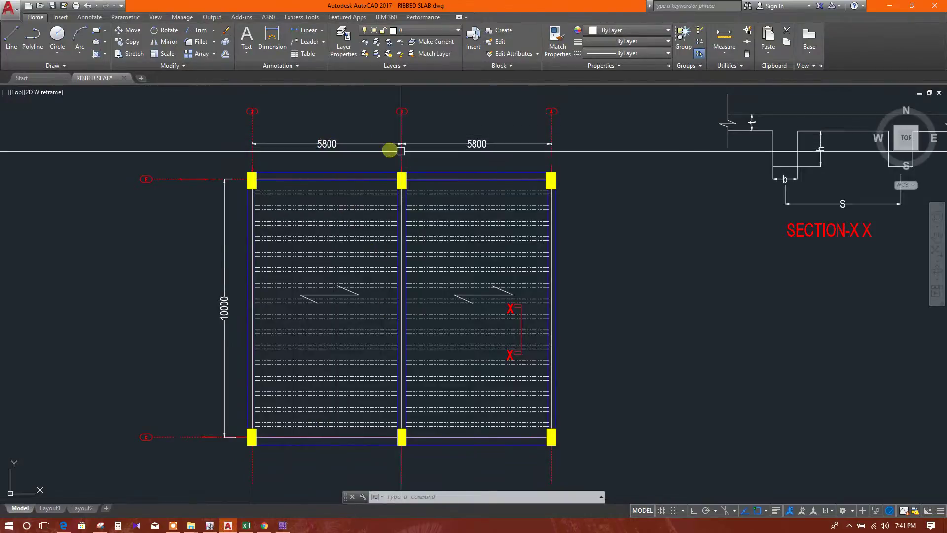
click(890, 5)
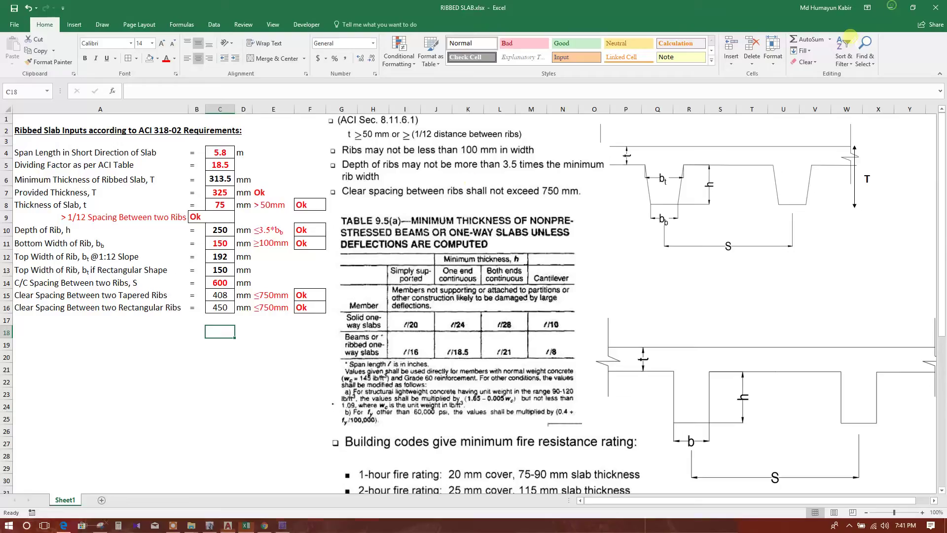
Step: Check the Excel dividing factor against the spans in the AutoCAD plan and inspect the minimum ribbed slab thickness formula
click(66, 165)
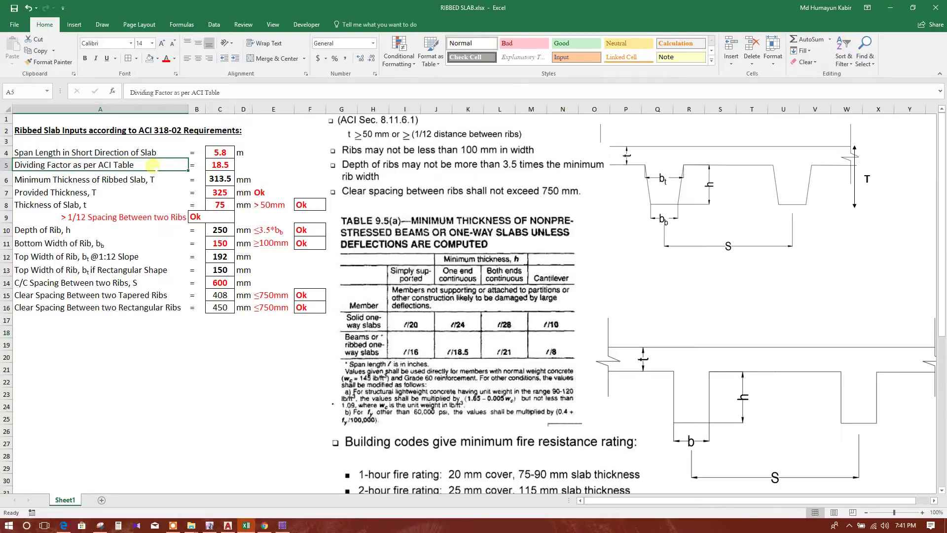
click(227, 167)
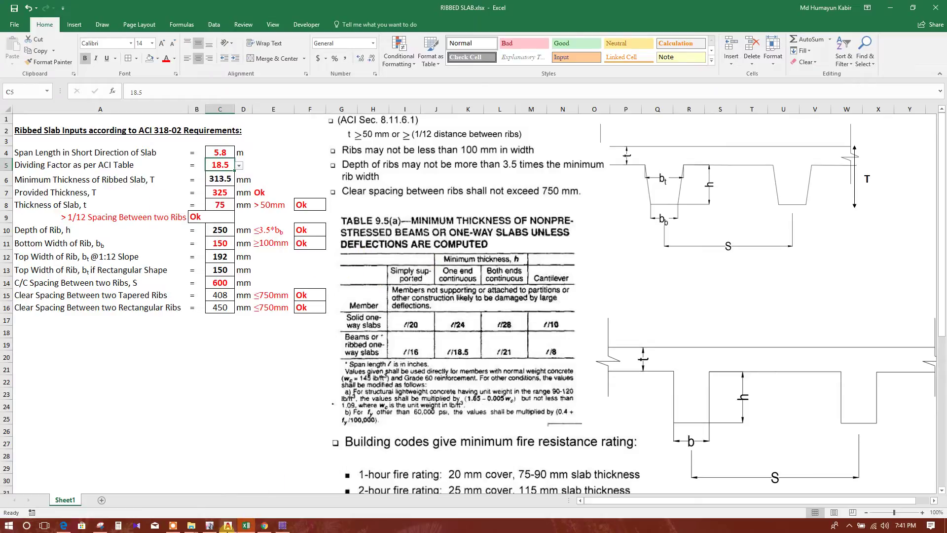
click(228, 525)
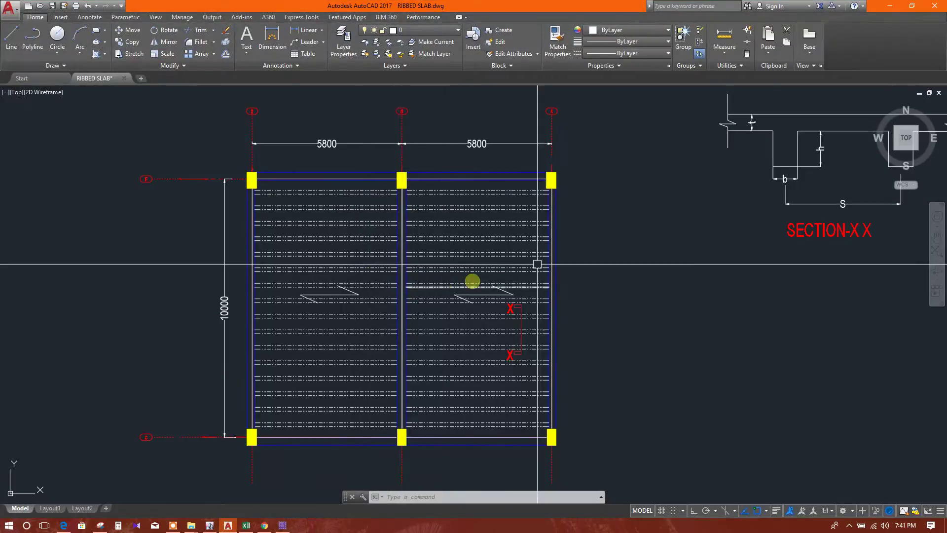
click(889, 5)
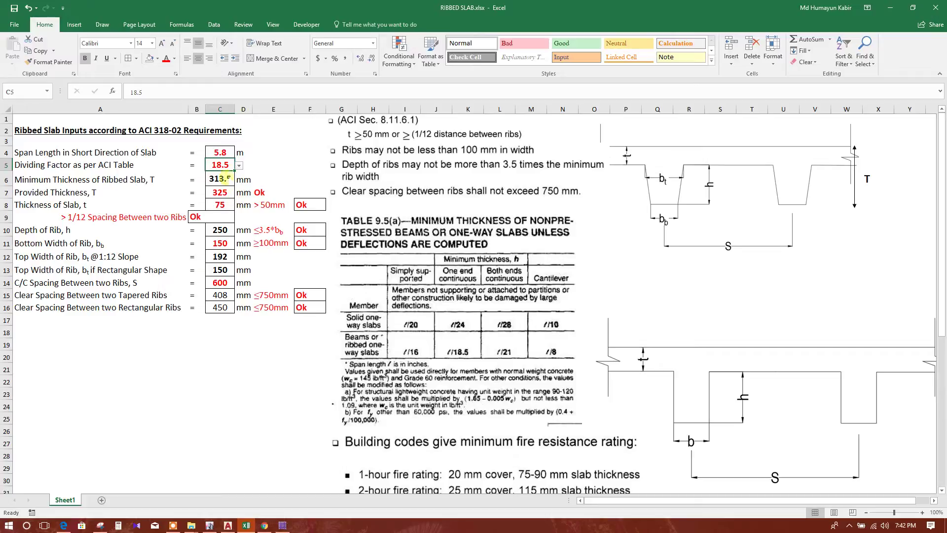
click(238, 165)
click(220, 180)
click(105, 183)
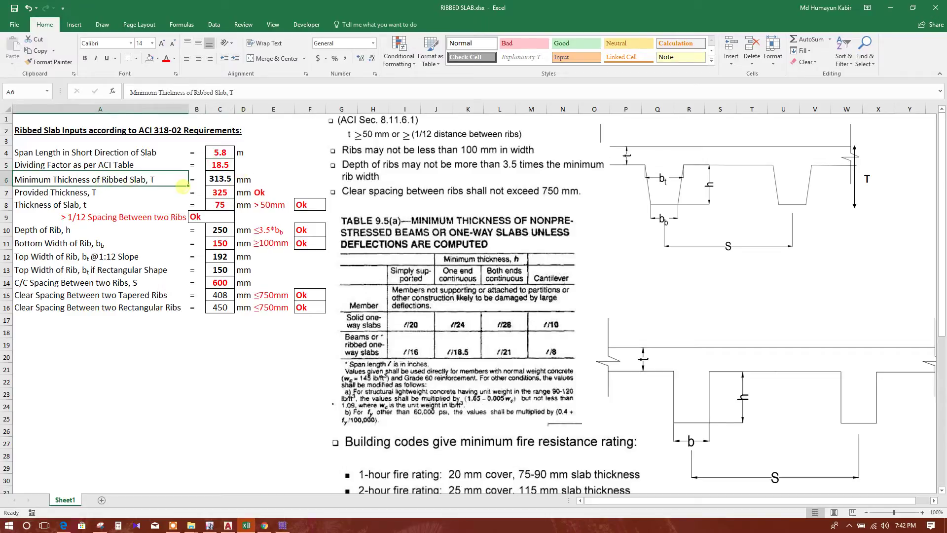
click(220, 181)
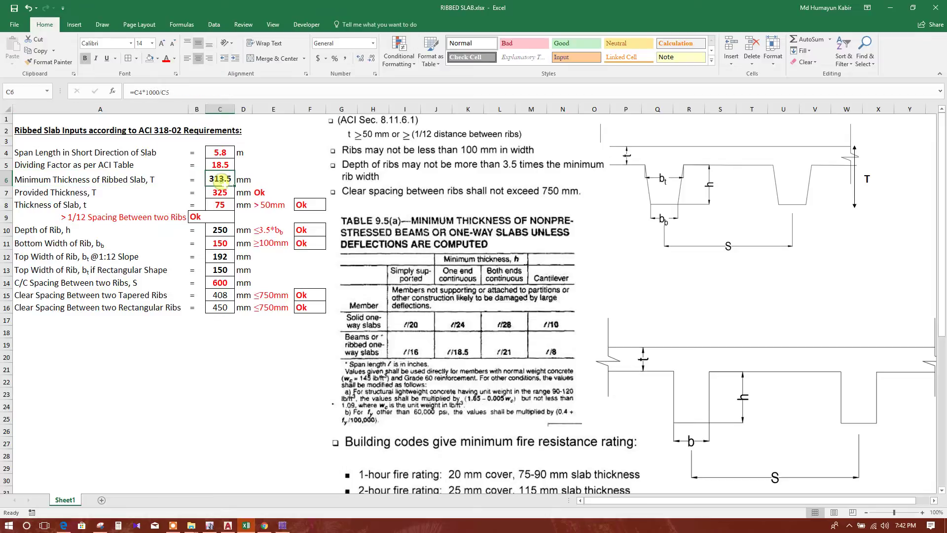
click(176, 94)
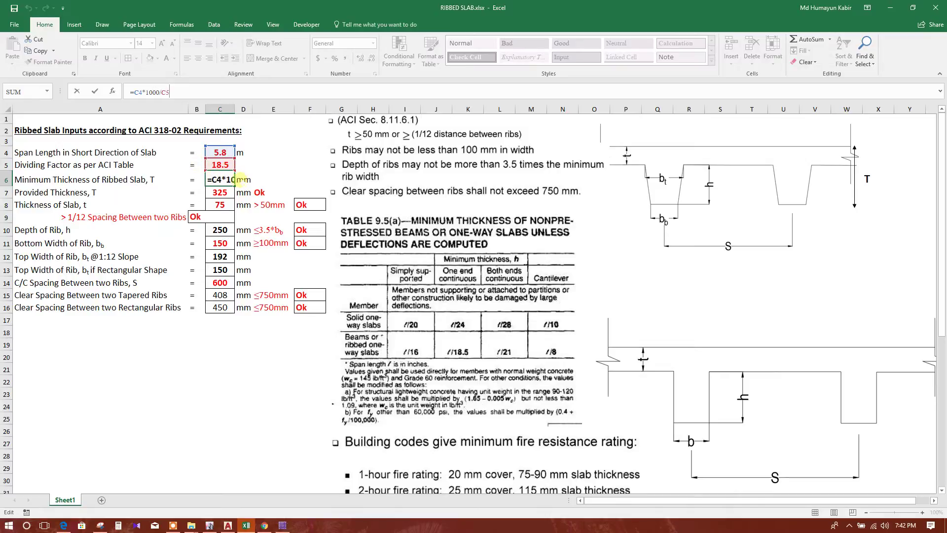
key(Return)
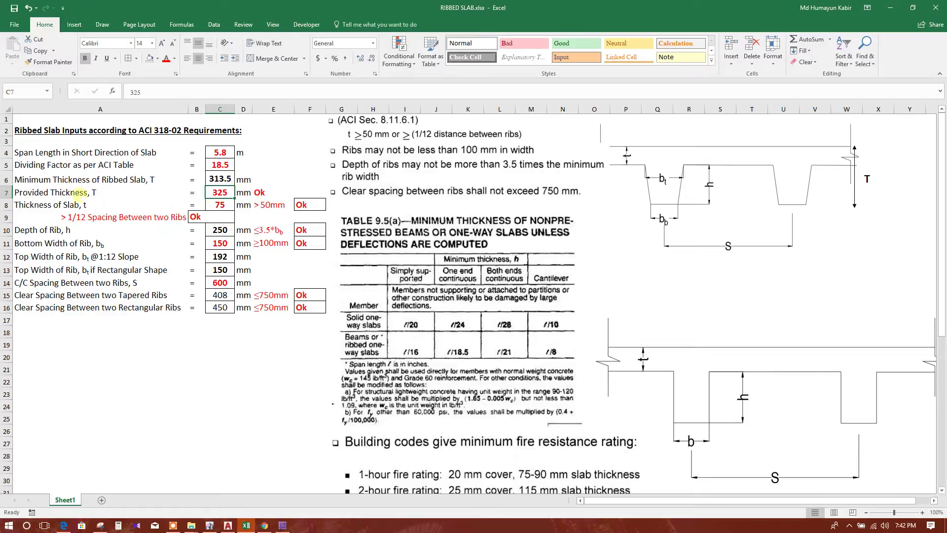
Step: Set the provided thickness T to 350 mm in the ribbed slab inputs
click(79, 195)
click(220, 194)
click(231, 206)
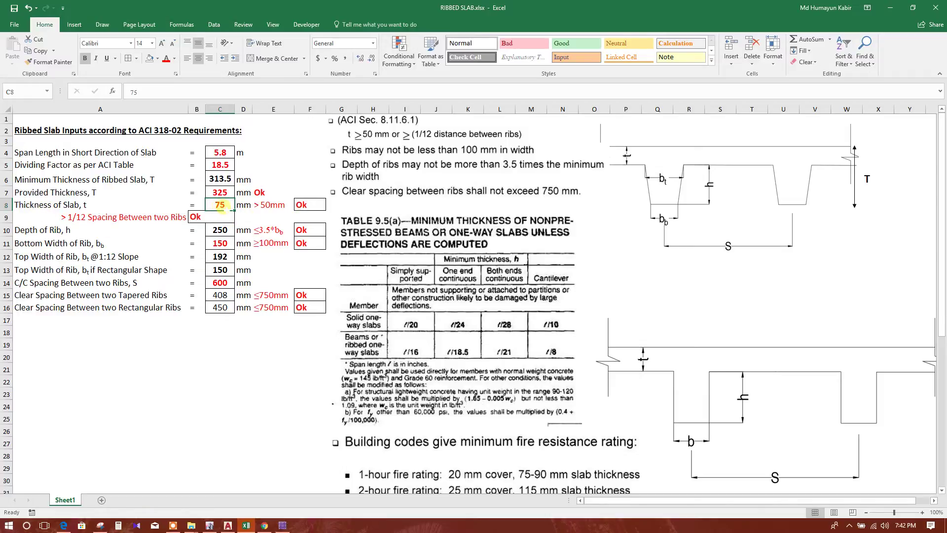
click(227, 192)
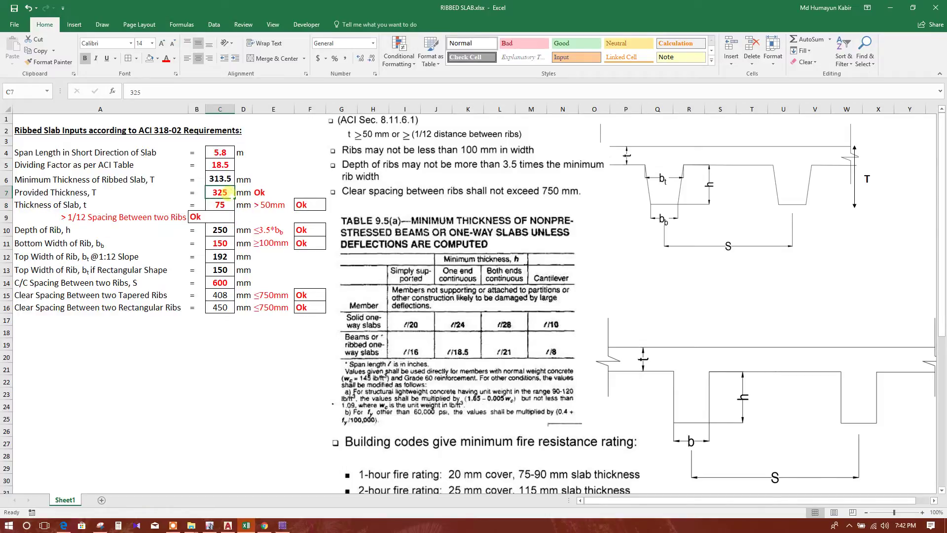
text(35)
click(228, 207)
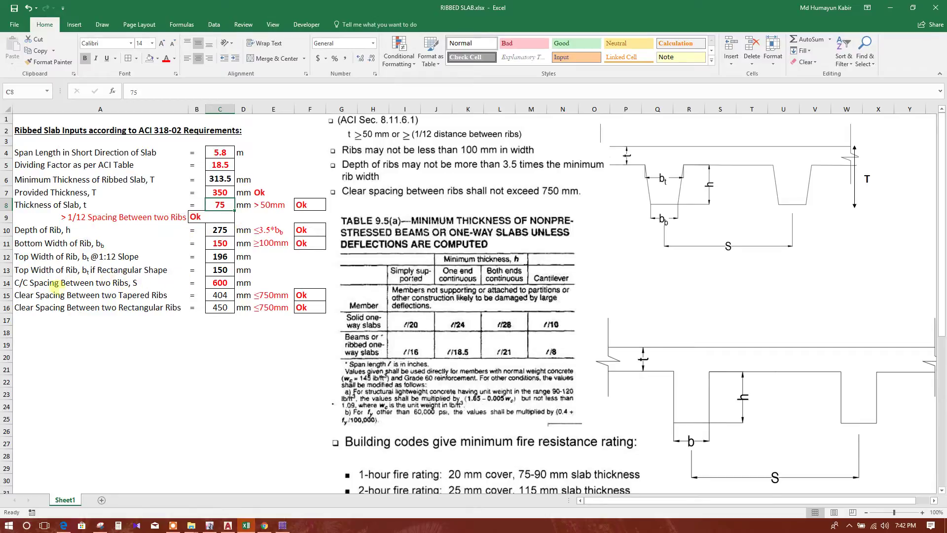
Step: Review the rib spacing, rib width and clear spacing cells against the tapered and rectangular rib section diagrams
click(218, 283)
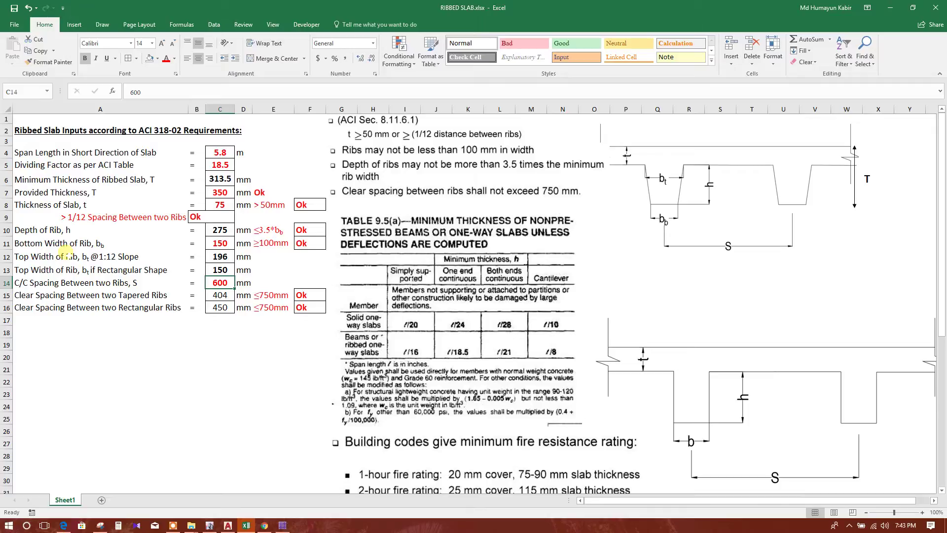
click(220, 246)
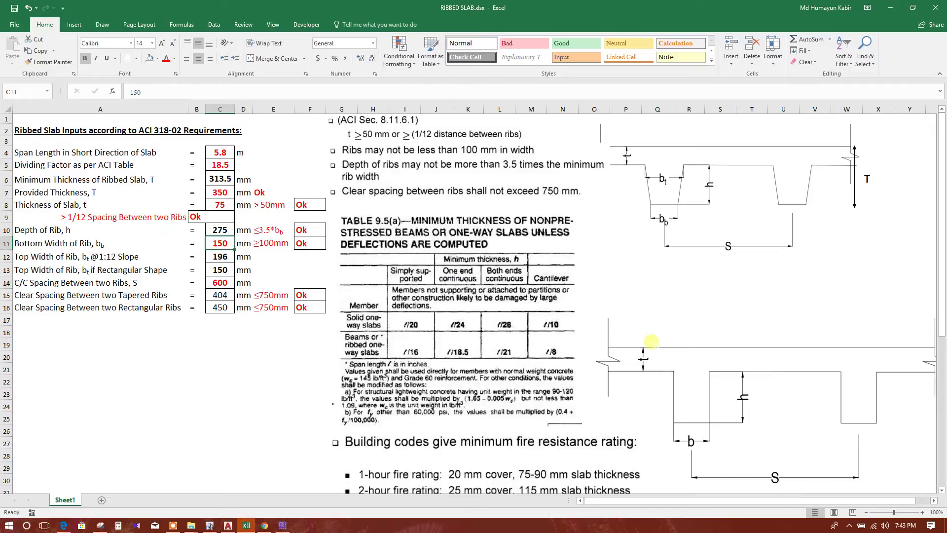
drag(736, 407, 743, 378)
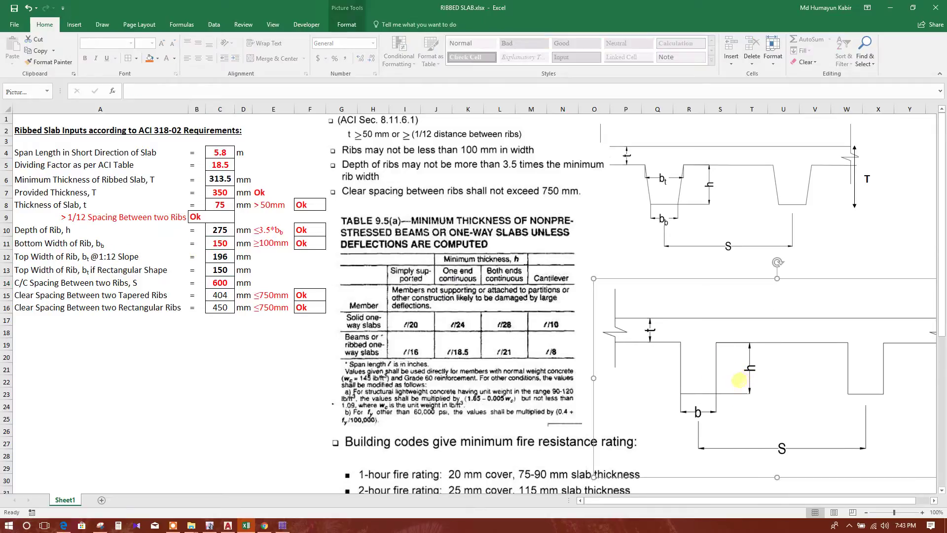
click(219, 245)
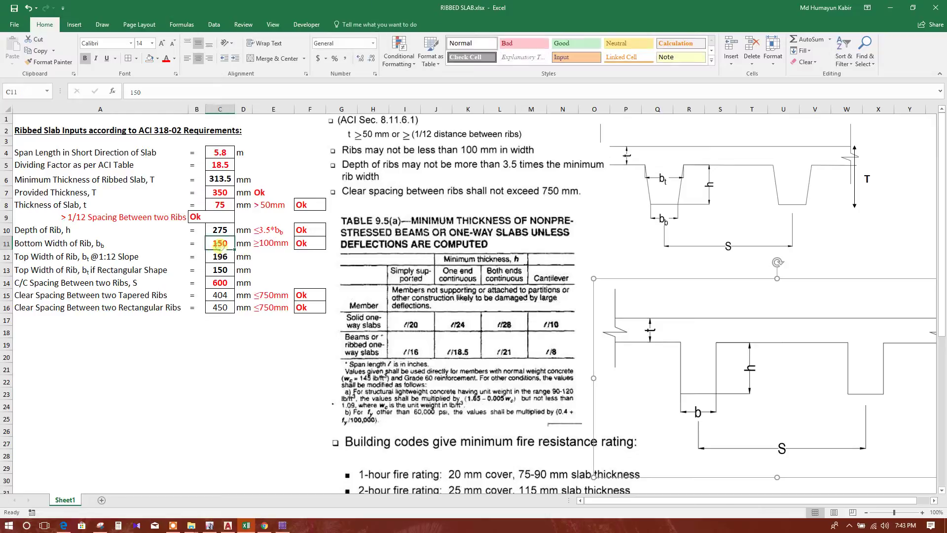
click(222, 271)
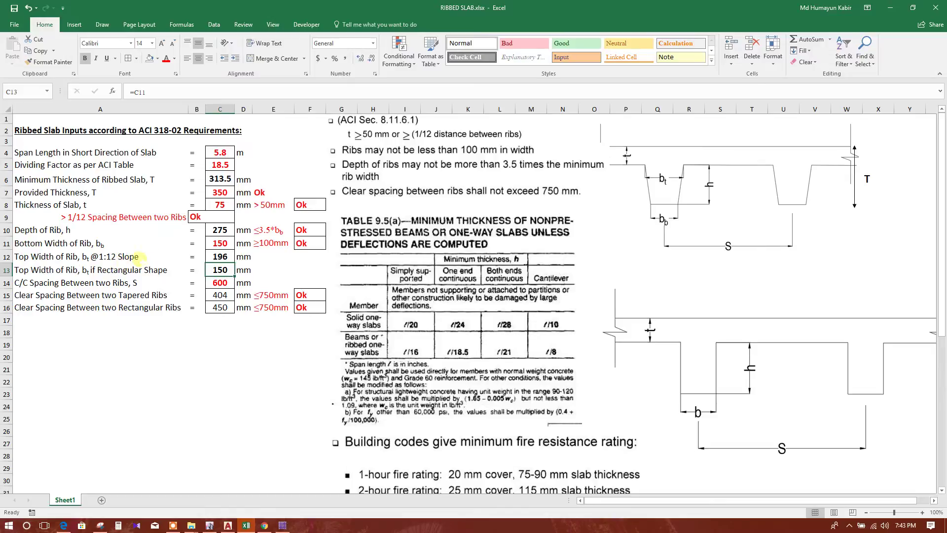
click(220, 257)
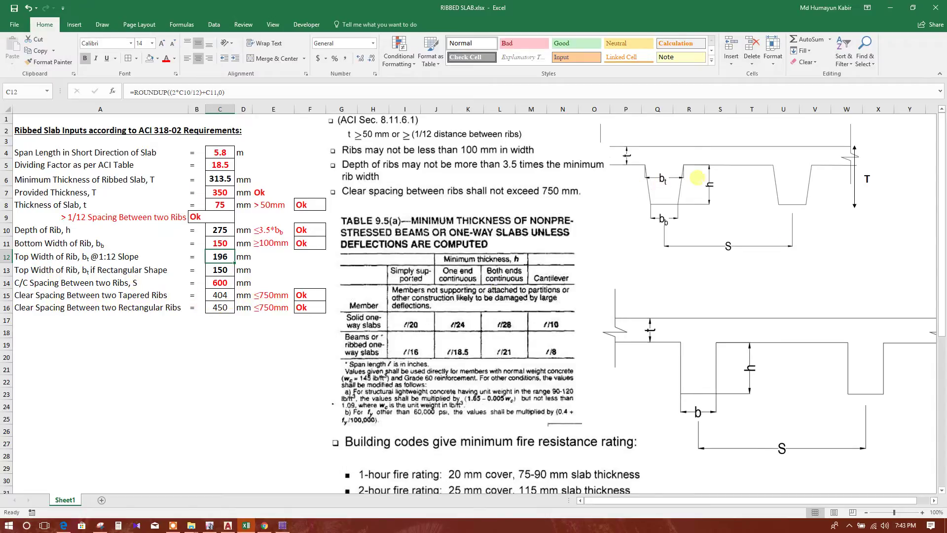
click(221, 295)
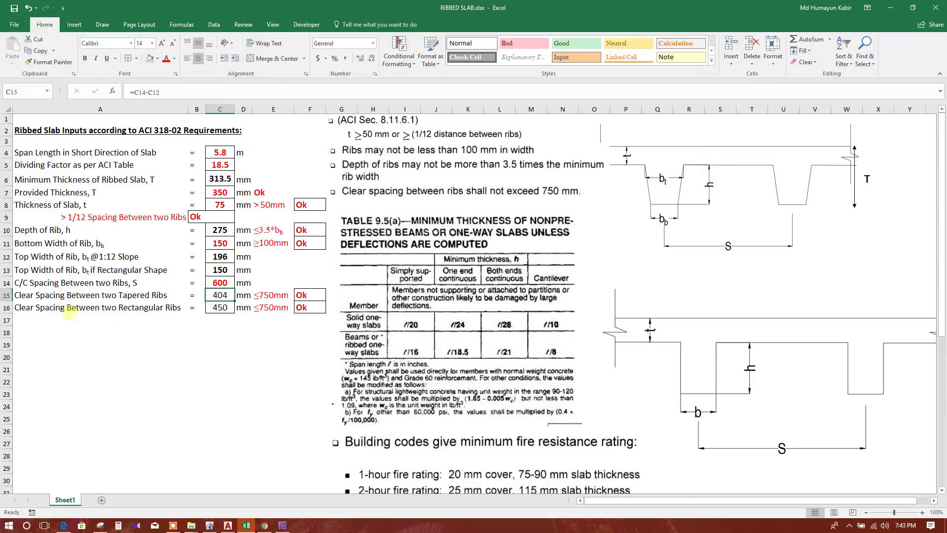
click(222, 309)
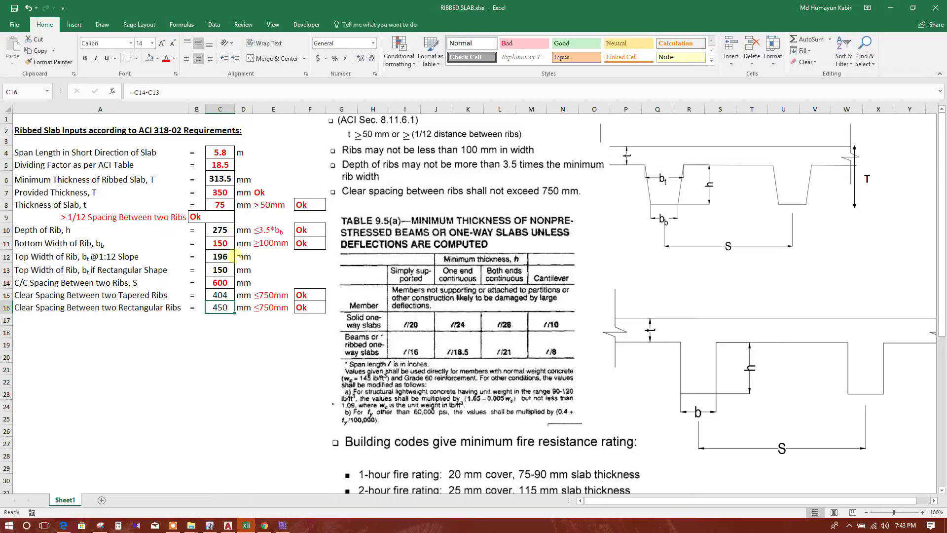
Step: Switch to SAFE and set the RS slab's overall depth to 350 mm and slab thickness to 75 mm, consulting the Excel inputs
click(283, 526)
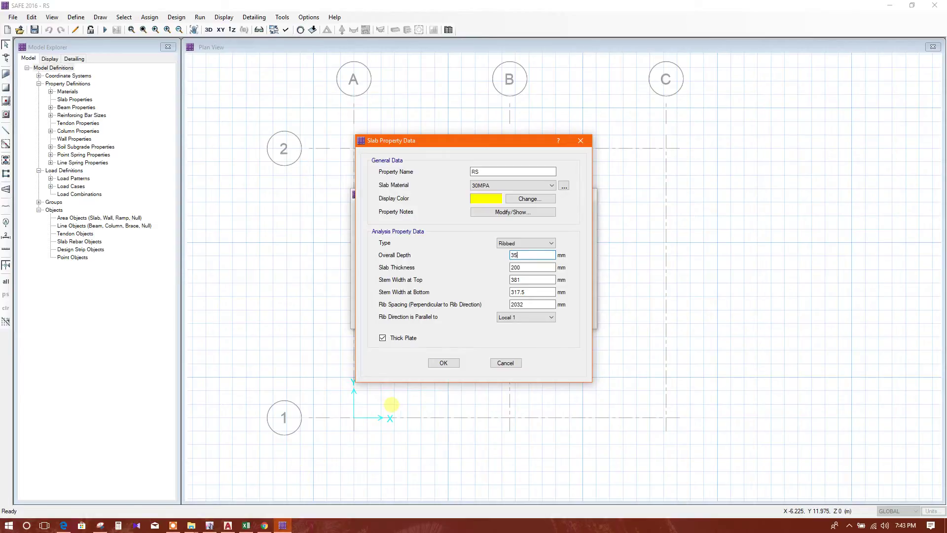
click(528, 268)
click(228, 525)
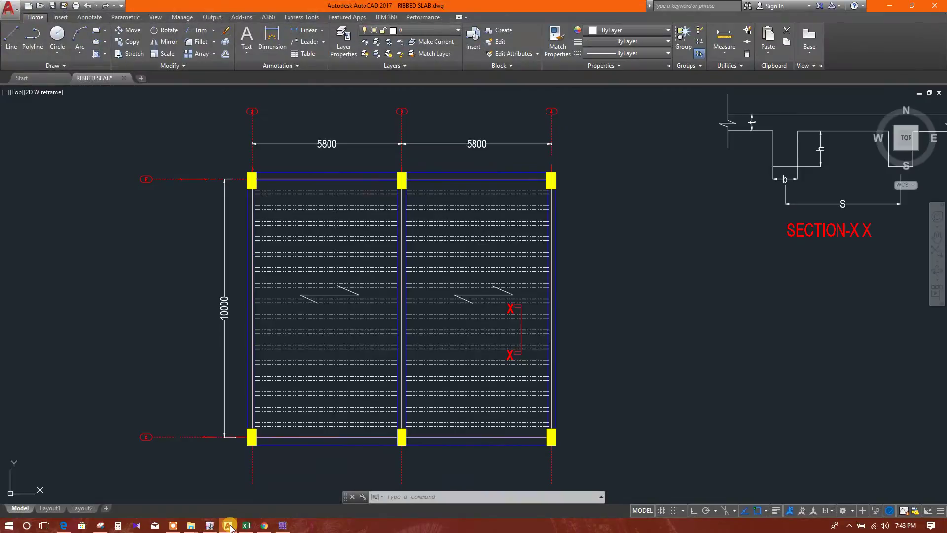
click(246, 525)
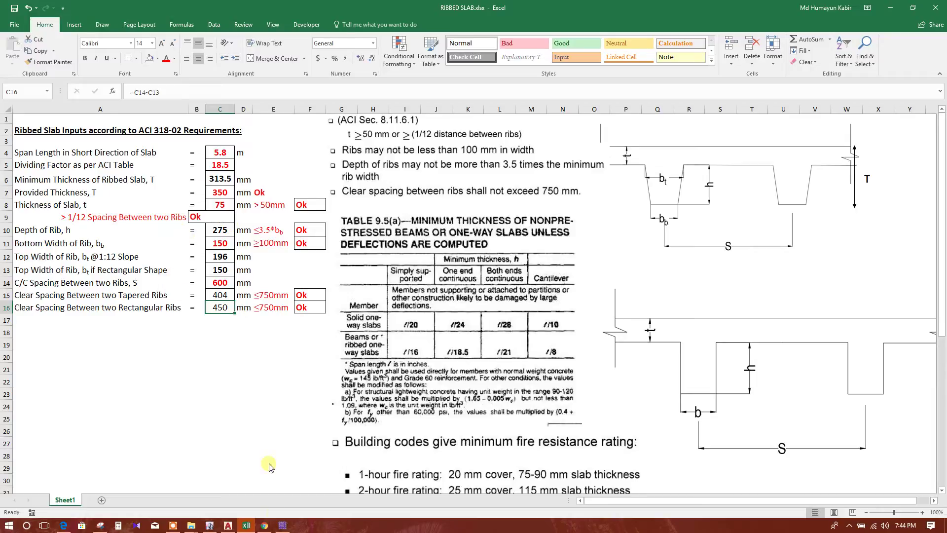
click(282, 525)
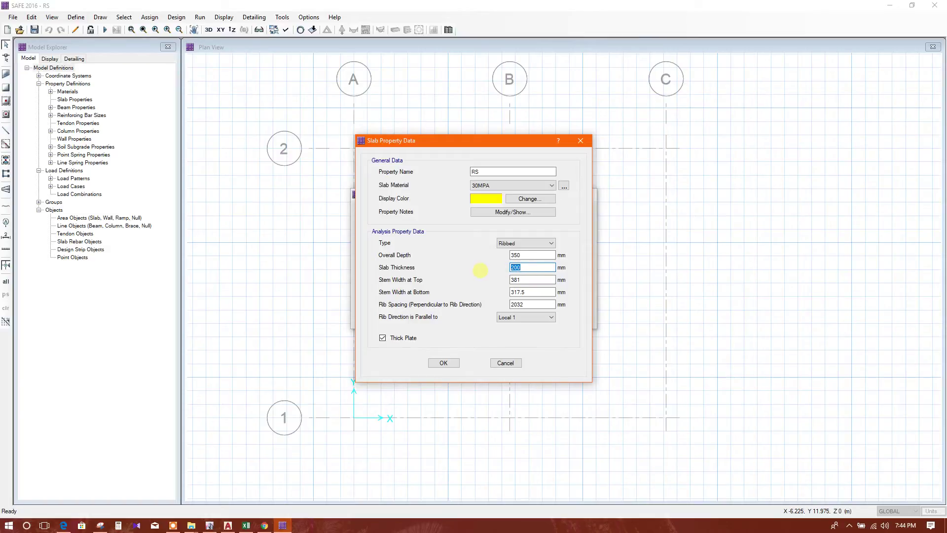
Step: Set the stem widths at top and bottom to 150 mm, enter the spreadsheet's C/C rib spacing and accept the RS slab property
double_click(515, 280)
click(228, 526)
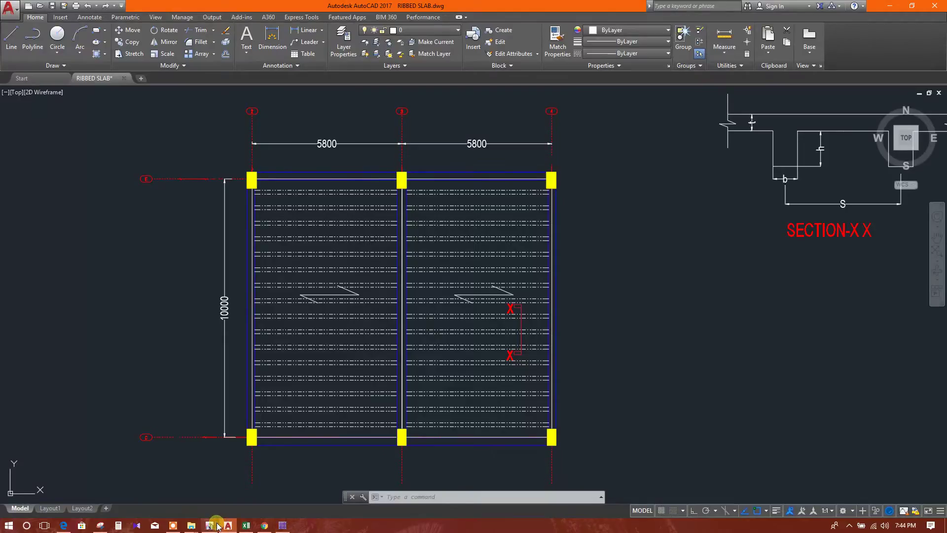
click(246, 525)
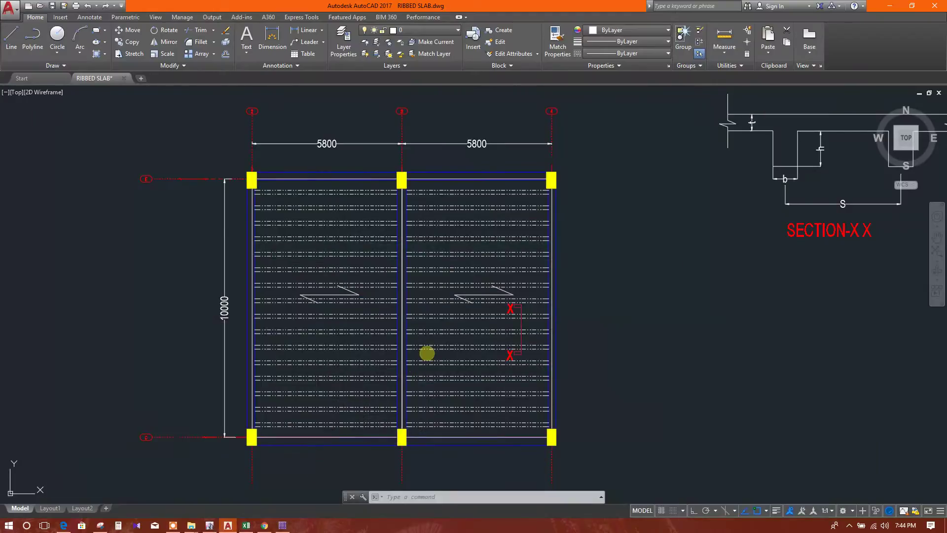
click(282, 525)
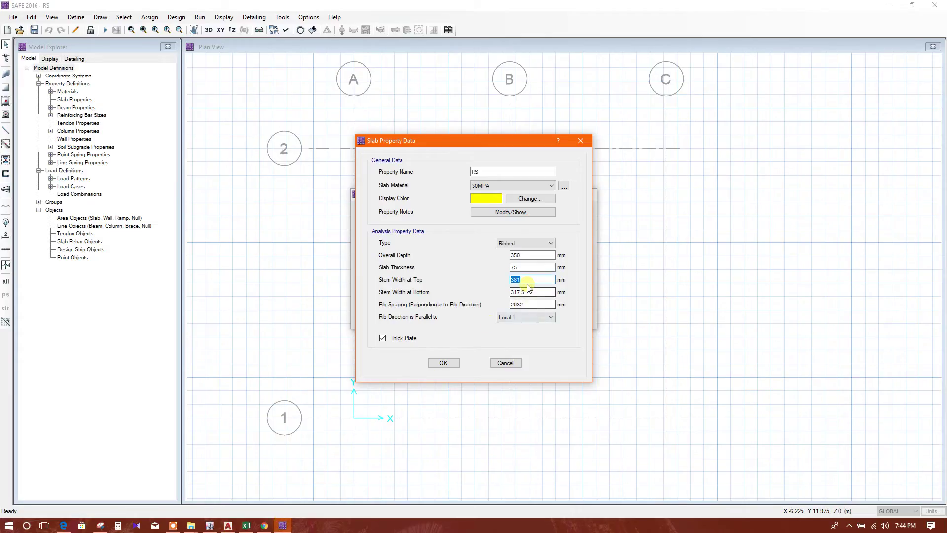
click(534, 290)
drag(537, 291, 503, 297)
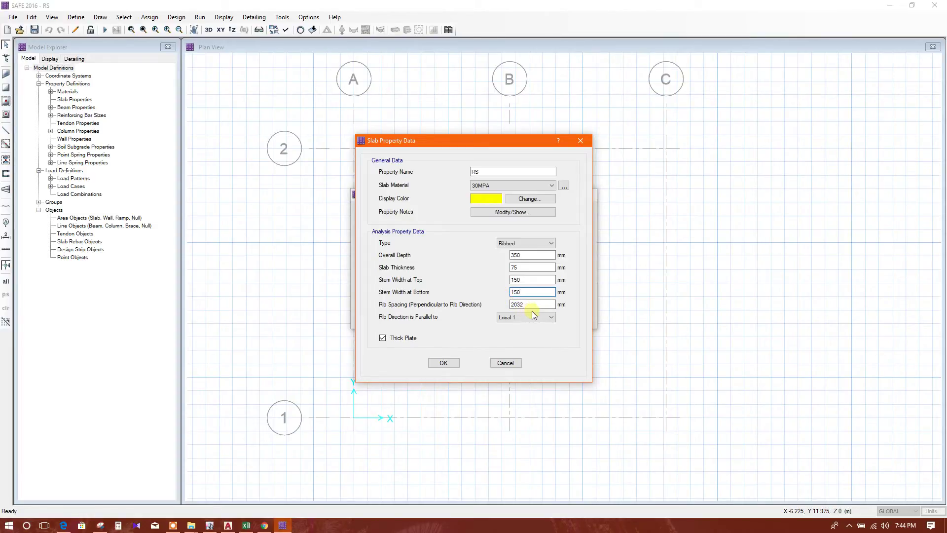
drag(533, 306, 477, 314)
click(444, 362)
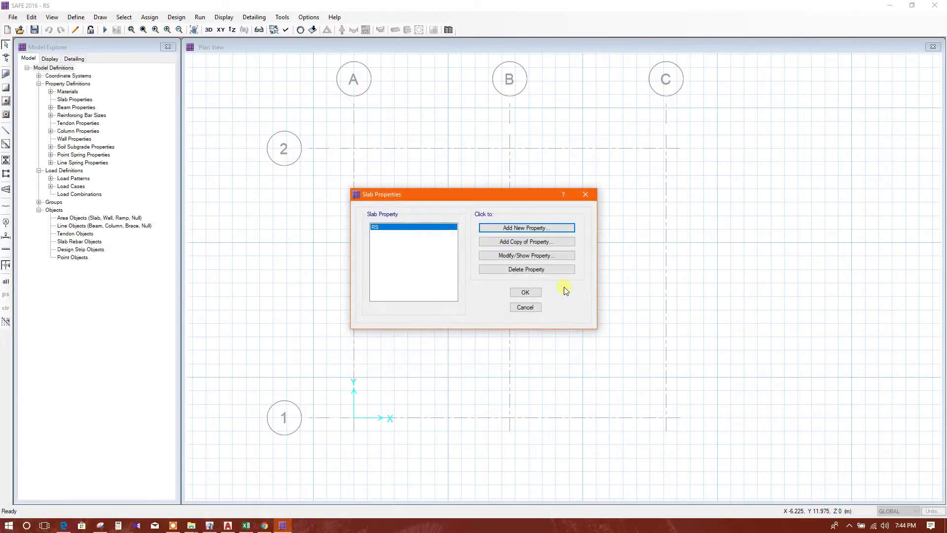
Step: Accept the slab property list and draw a COL30X60 column at grid point A-2, with no property above
click(526, 292)
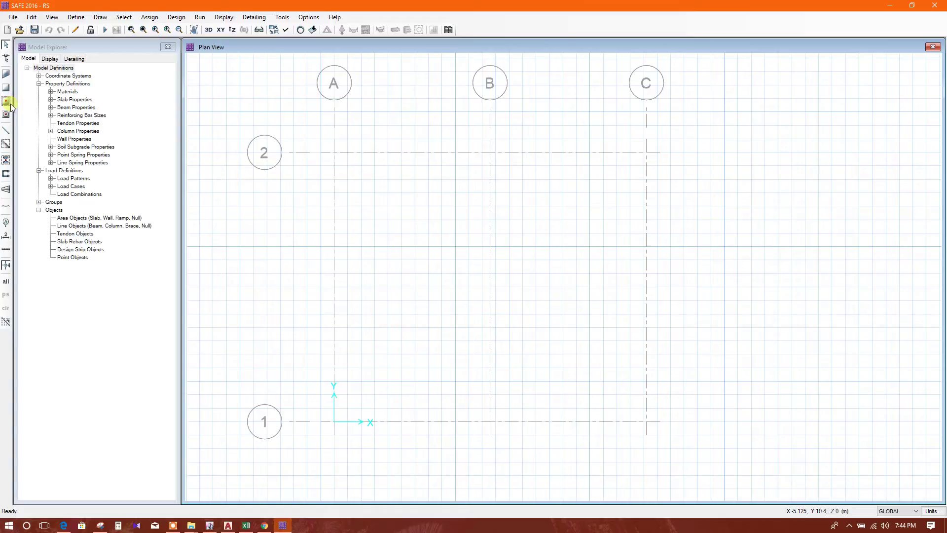
click(6, 159)
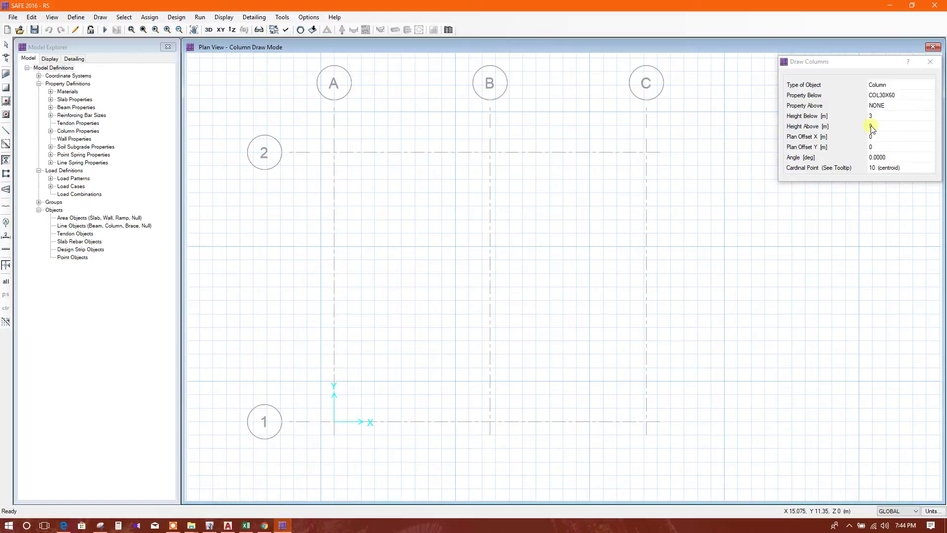
click(890, 108)
click(908, 97)
click(910, 101)
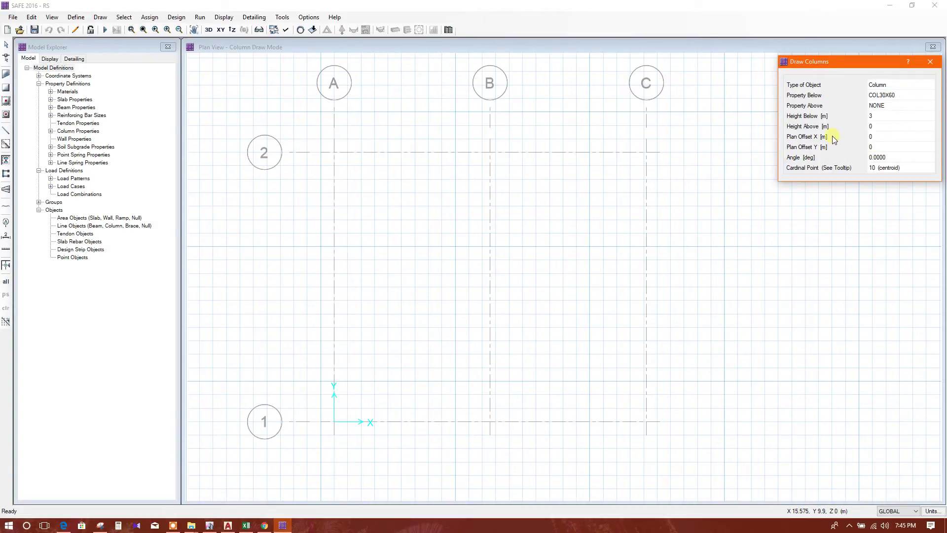
click(334, 152)
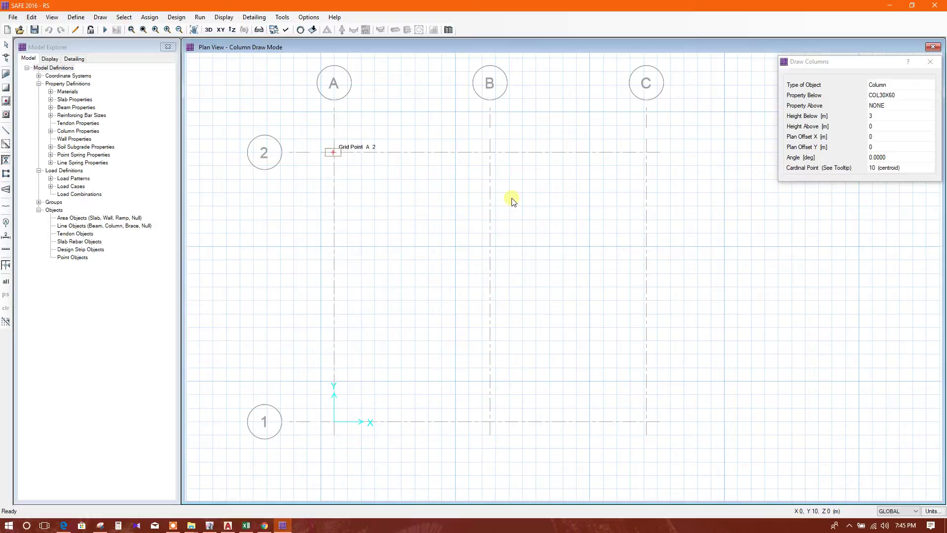
Step: Change the angle setting for the next COL30X60 columns to draw
scroll(399, 195, up, 2)
scroll(403, 196, down, 3)
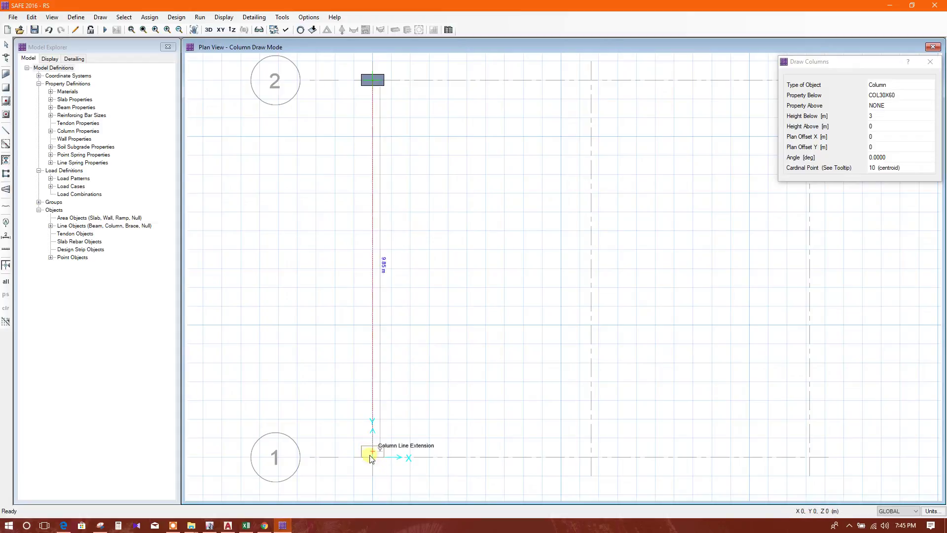
click(886, 158)
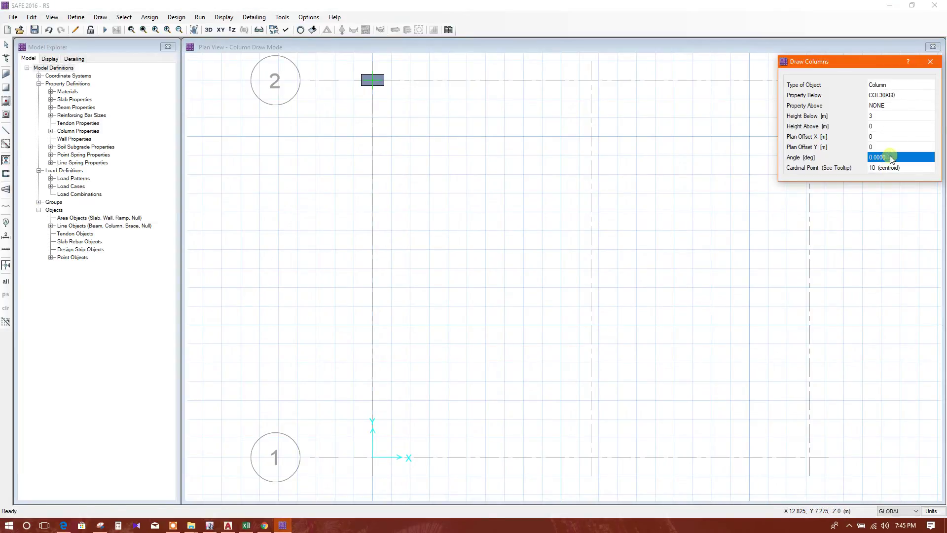
double_click(888, 157)
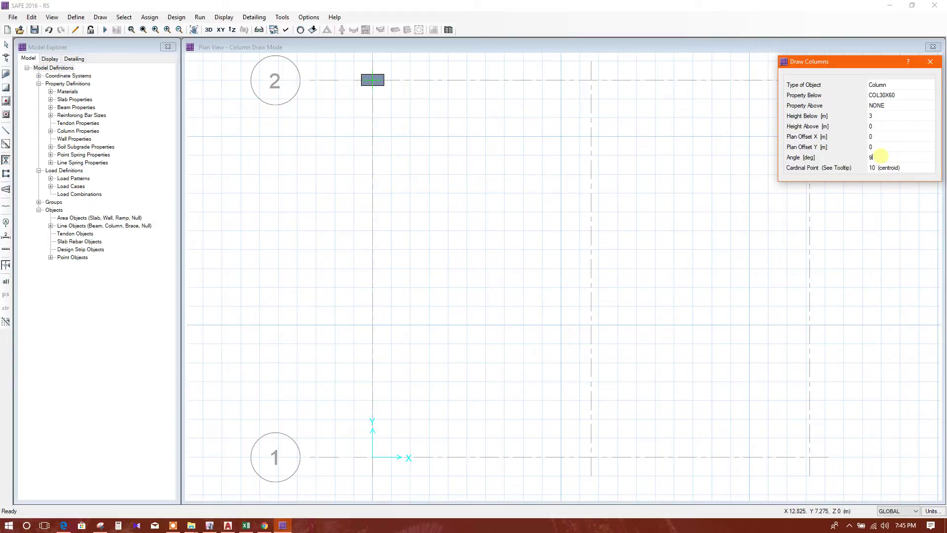